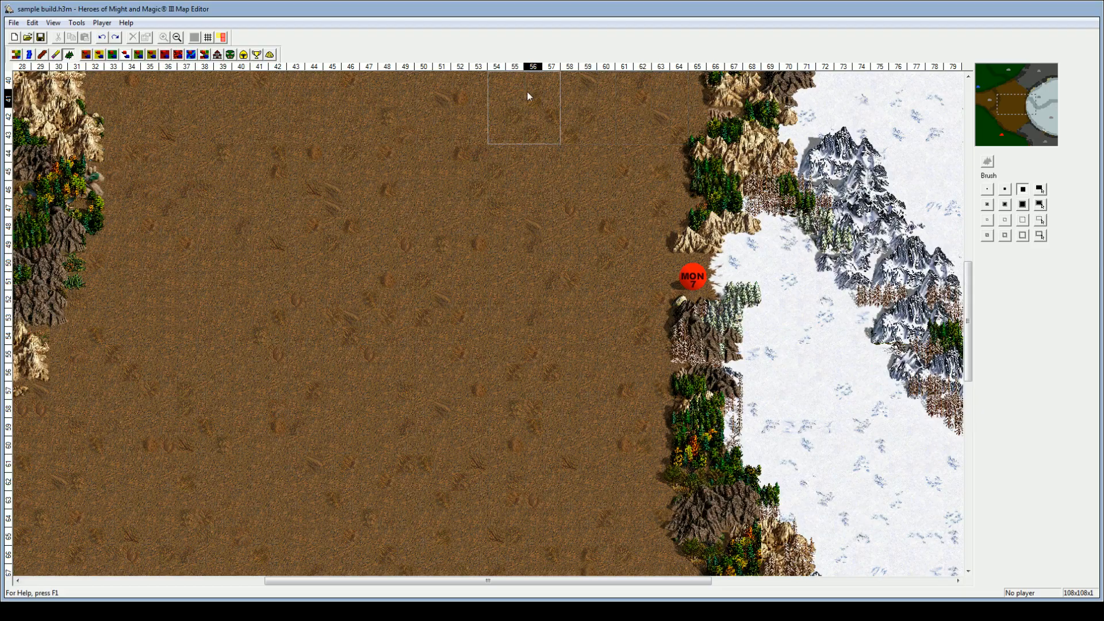
# Step: Fill a two-tile-wide diagonal band of obstacles across the western grassland, from the pond forest by the dirt border to the west map edge
pyautogui.moveTo(1012, 137)
pyautogui.mouseDown()
pyautogui.moveTo(977, 141)
pyautogui.moveTo(1010, 141)
pyautogui.moveTo(995, 145)
pyautogui.mouseUp()
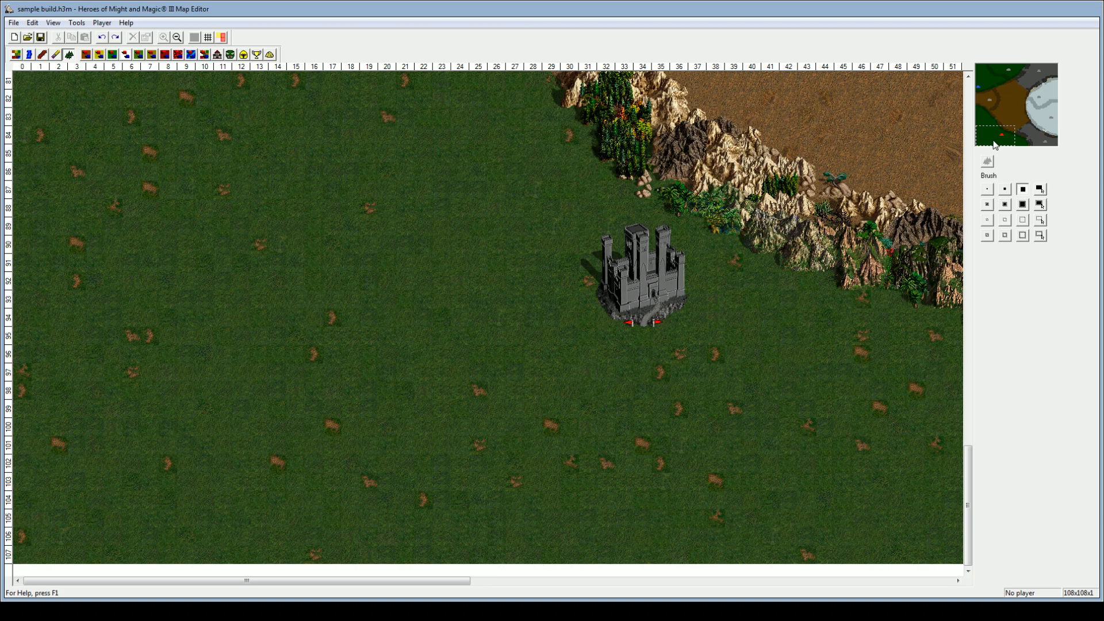
pyautogui.moveTo(1000, 136); pyautogui.dragTo(1024, 135)
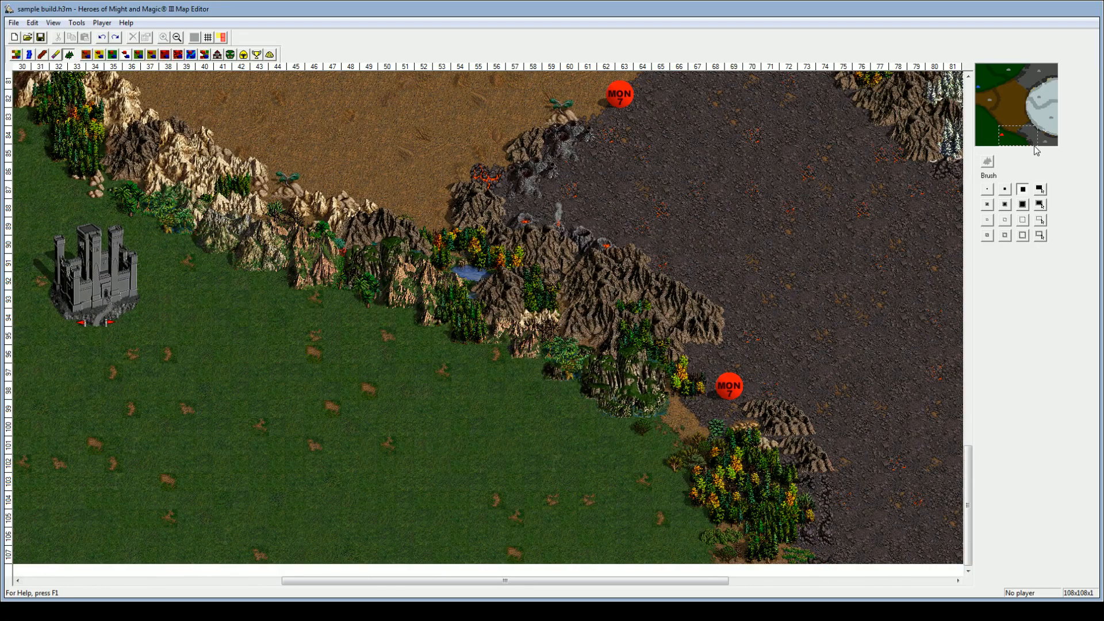
pyautogui.moveTo(1035, 148); pyautogui.dragTo(990, 113)
pyautogui.click(991, 122)
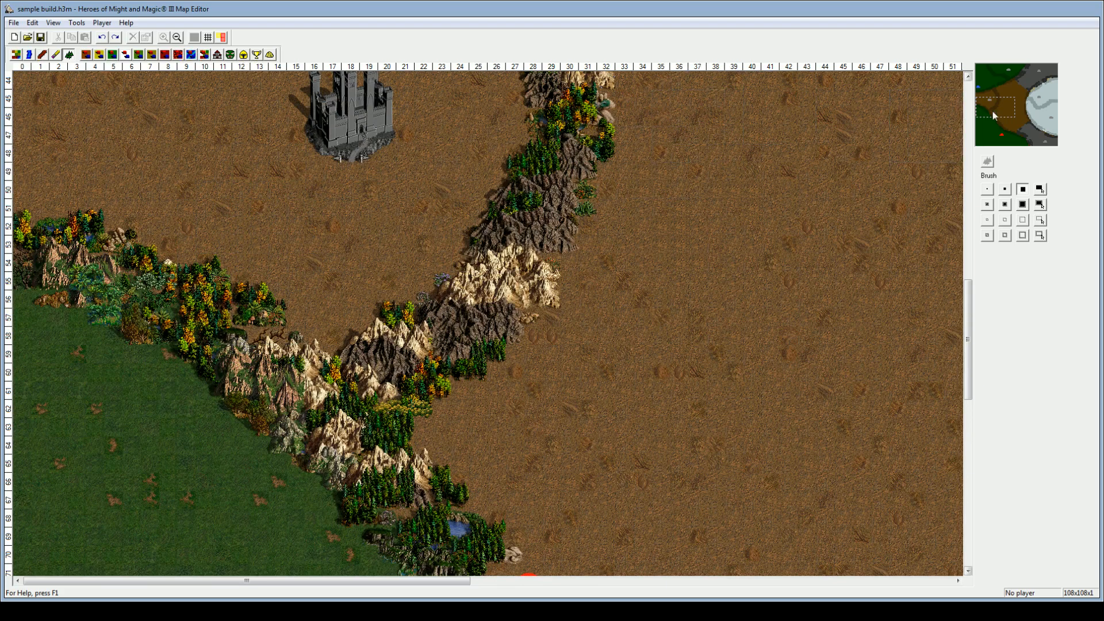
pyautogui.moveTo(992, 112); pyautogui.dragTo(982, 118)
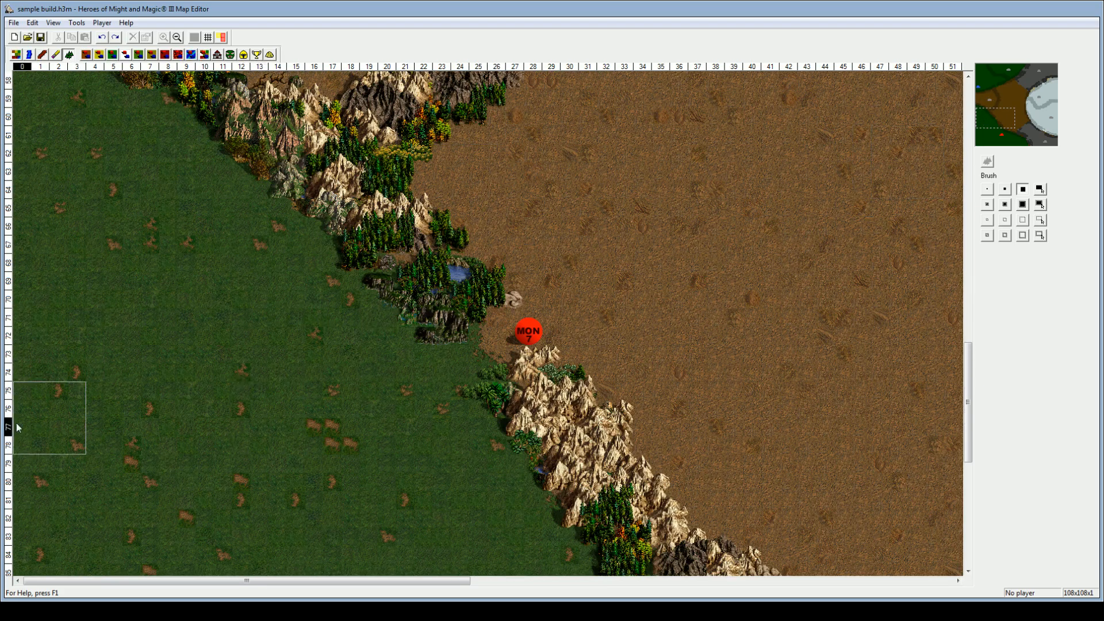
pyautogui.click(1004, 189)
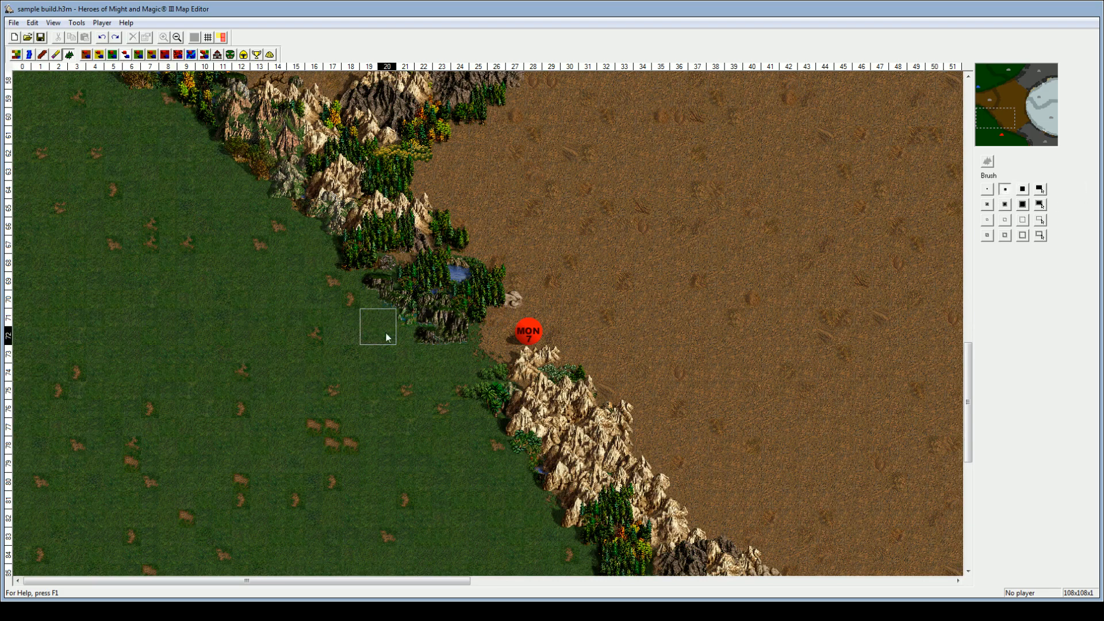
pyautogui.moveTo(385, 333)
pyautogui.mouseDown()
pyautogui.moveTo(311, 406)
pyautogui.moveTo(92, 512)
pyautogui.moveTo(9, 532)
pyautogui.mouseUp()
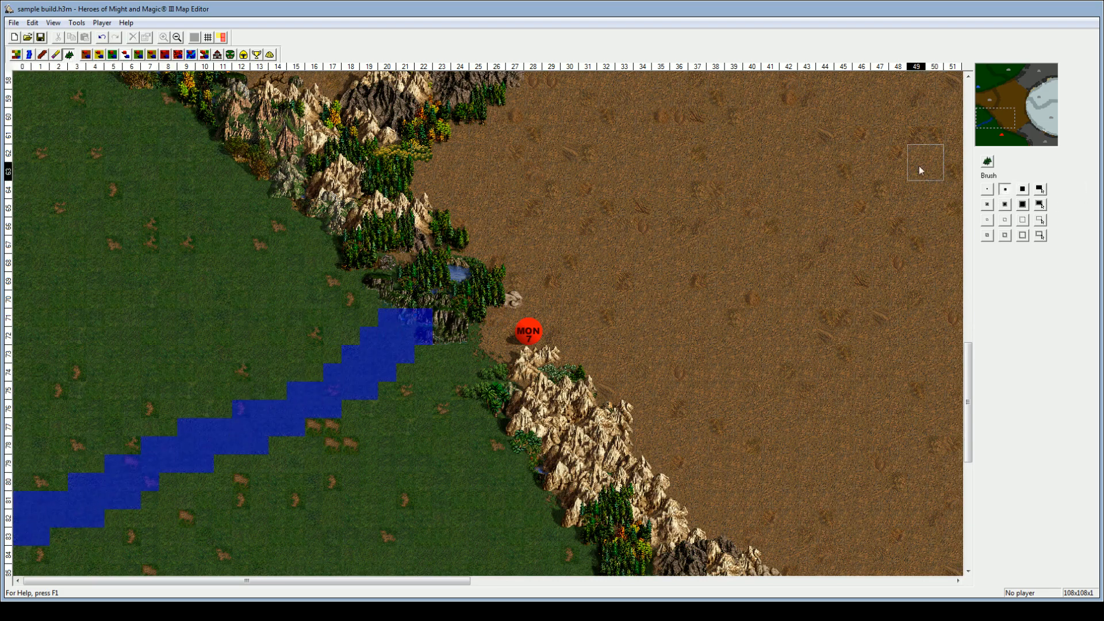
pyautogui.click(102, 38)
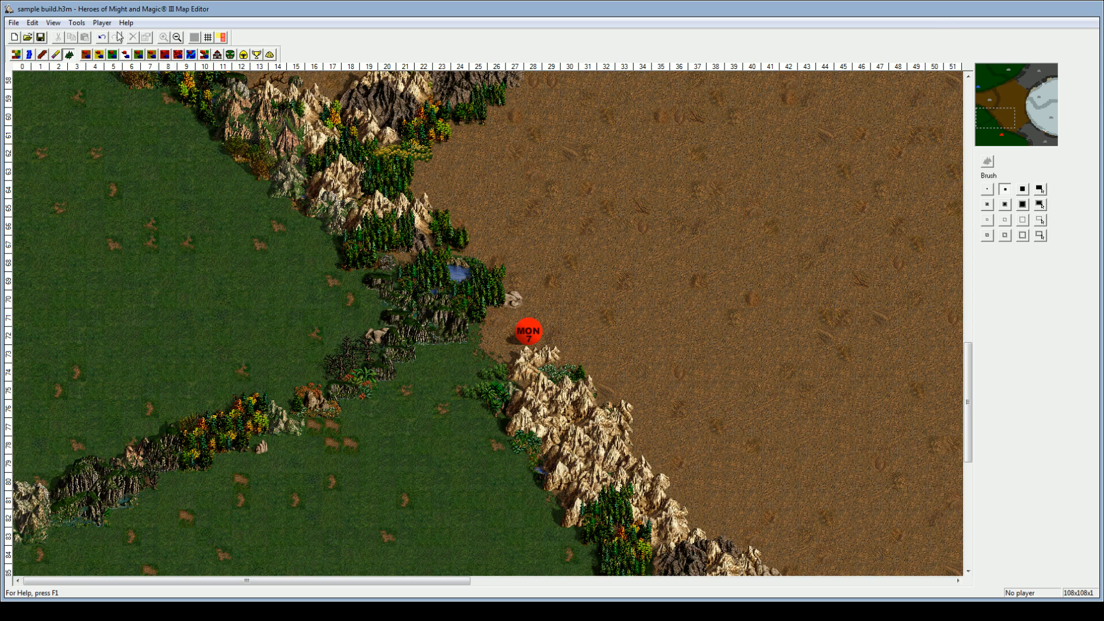
# Step: Delete the trees and mountain in the middle of the new obstacle band to open a gap between the two grass areas
pyautogui.click(87, 54)
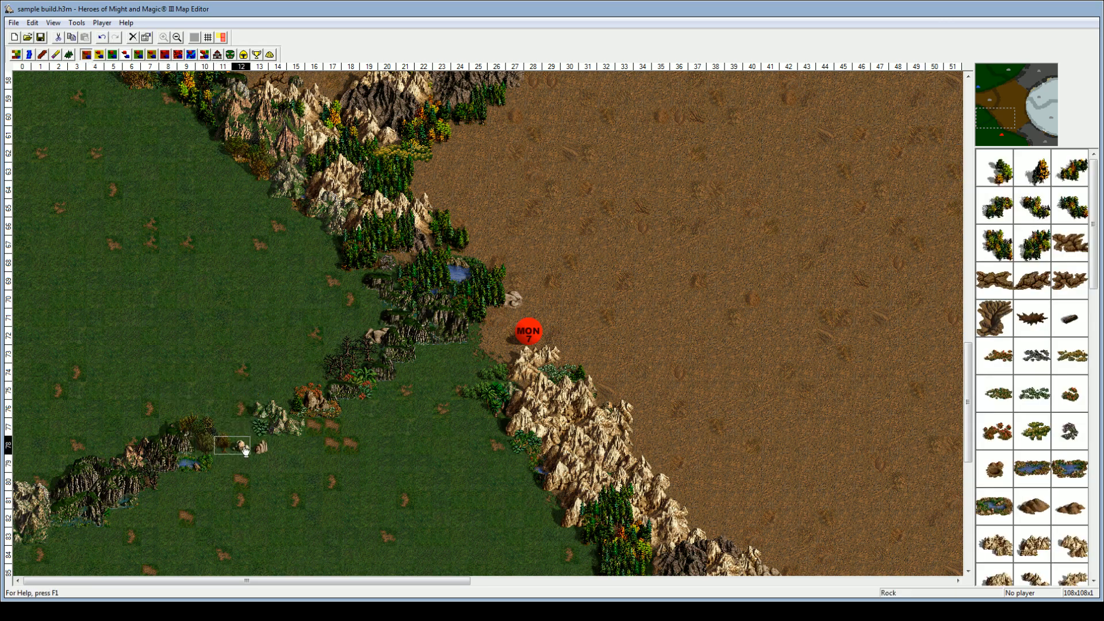
pyautogui.click(259, 415)
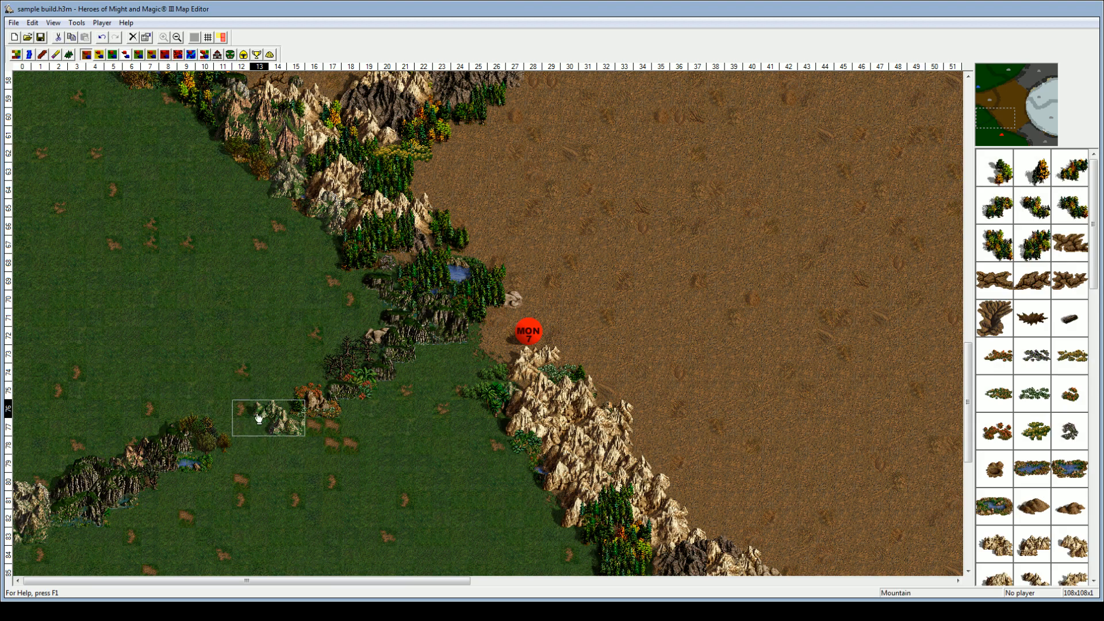
pyautogui.press('Delete')
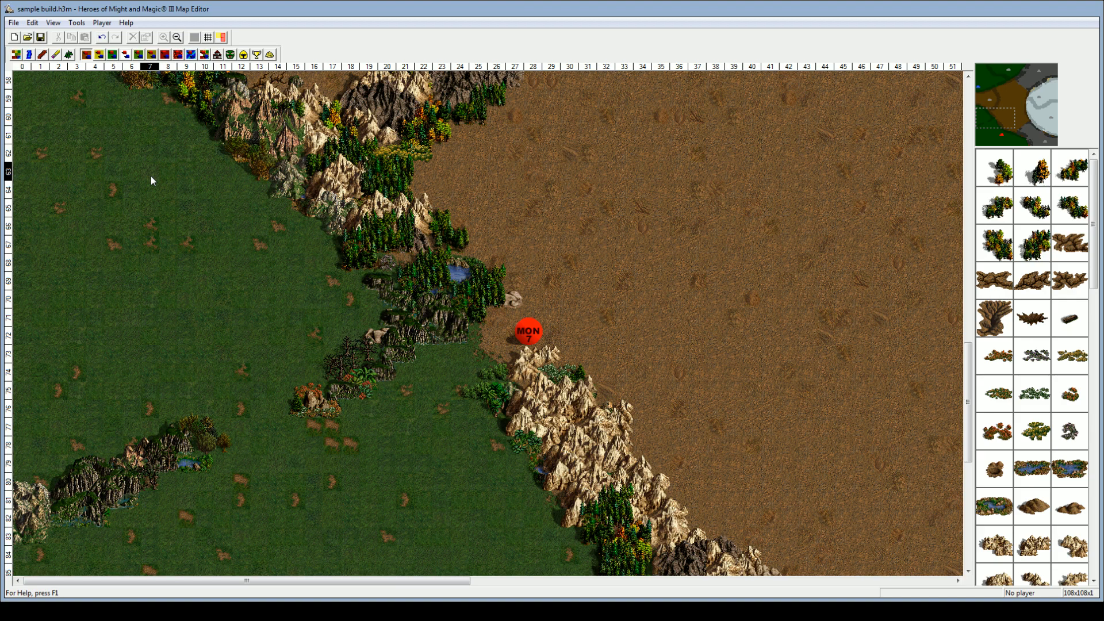
# Step: Place an Ore Pit southeast of the grassland town and a sawmill southwest of it
pyautogui.click(987, 141)
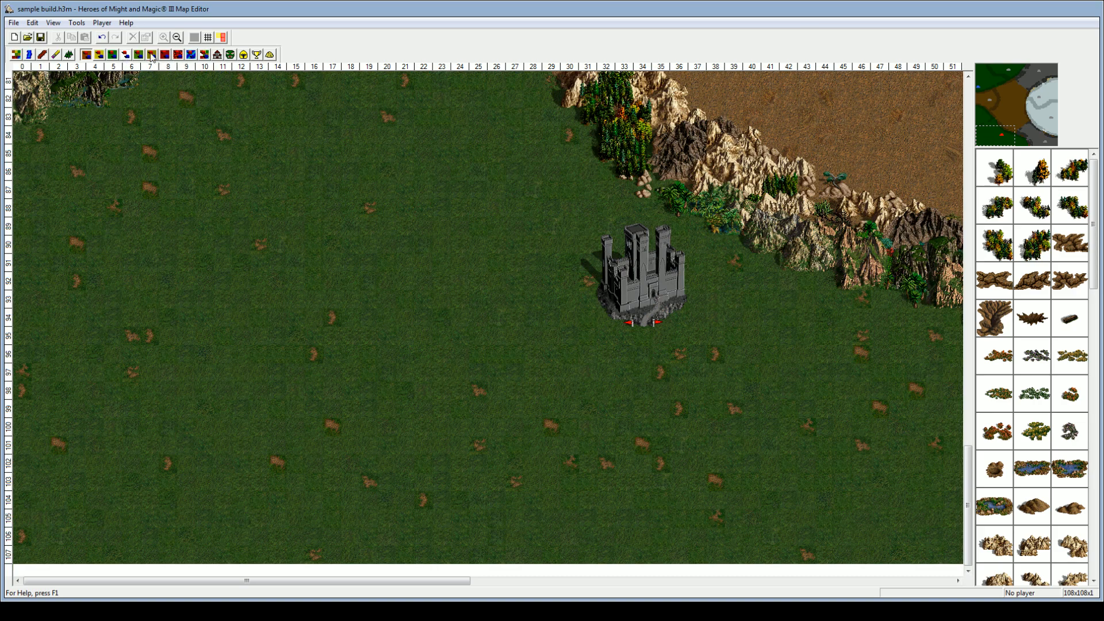
pyautogui.click(205, 55)
pyautogui.click(126, 54)
pyautogui.click(111, 55)
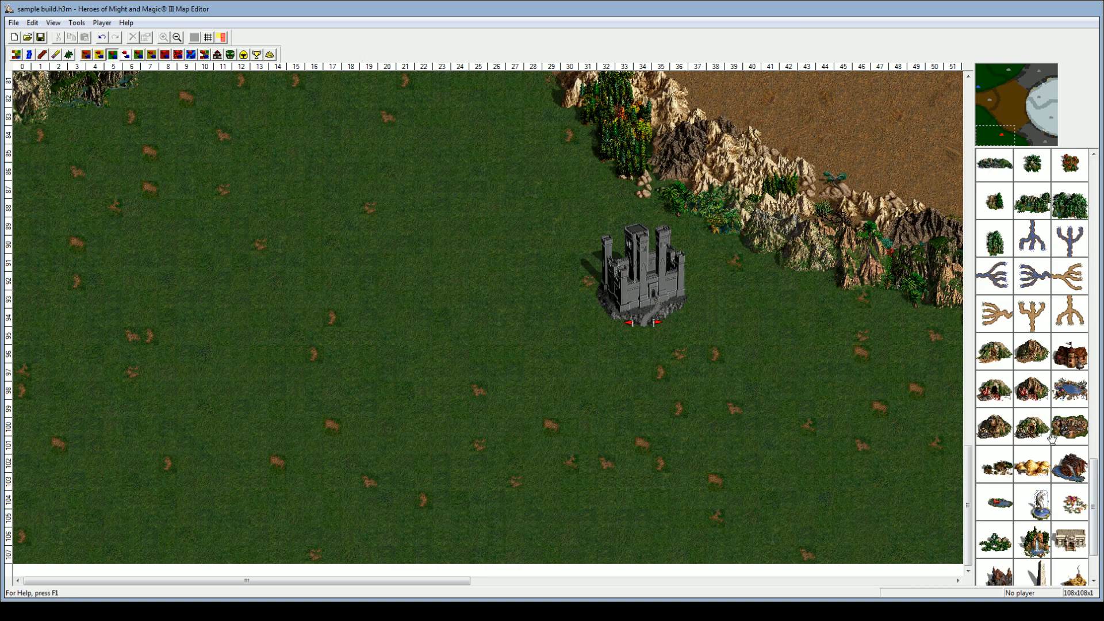
pyautogui.moveTo(1068, 429); pyautogui.dragTo(816, 393)
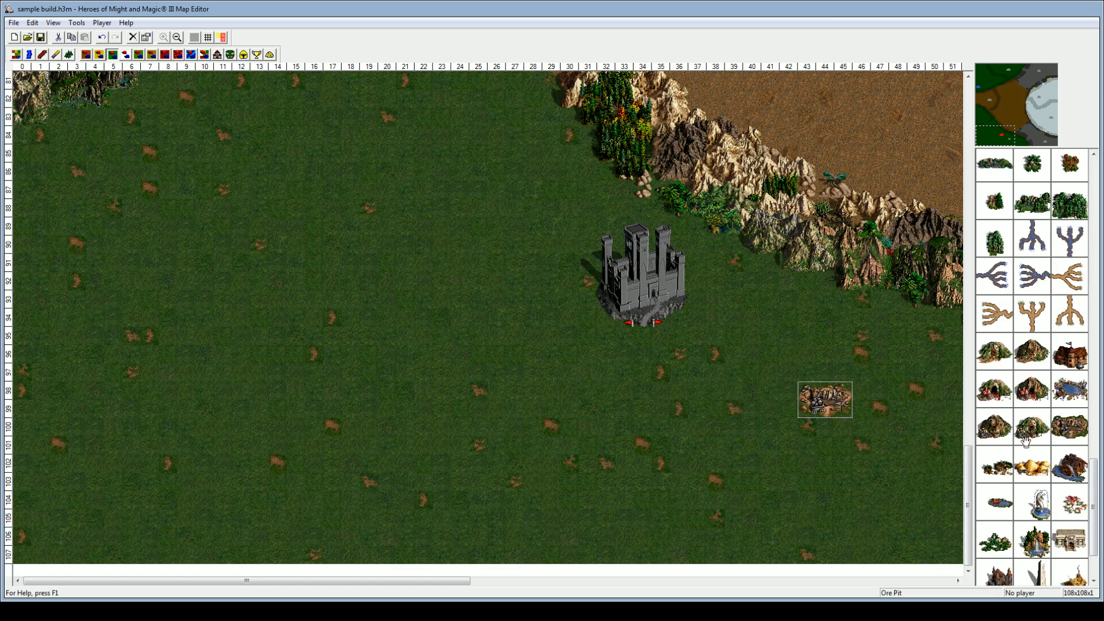
pyautogui.moveTo(994, 467); pyautogui.dragTo(397, 417)
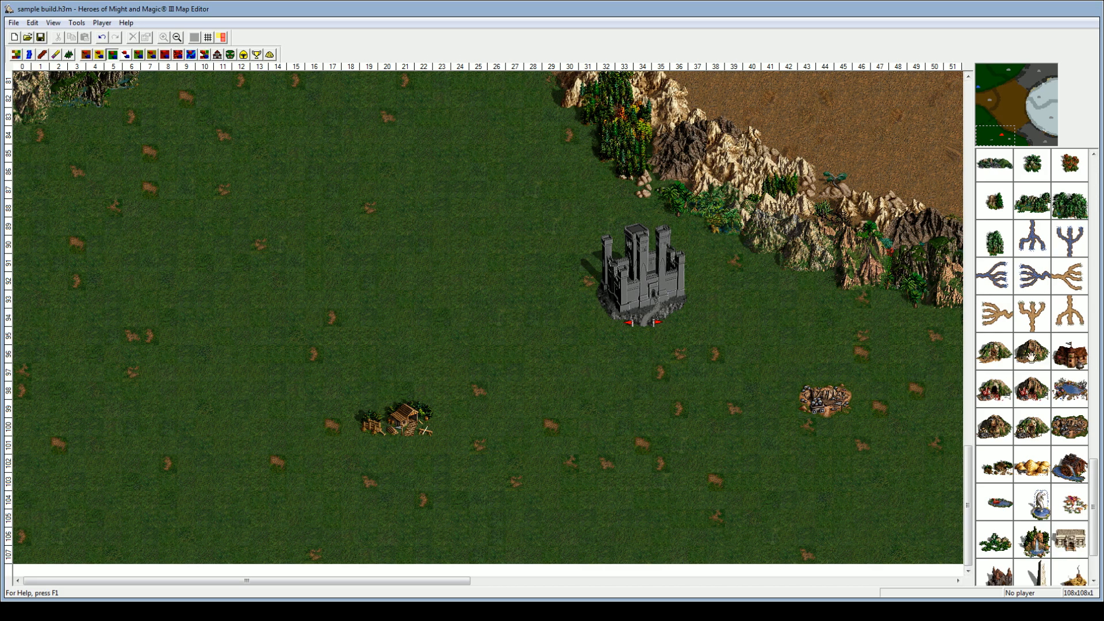
# Step: Place an Alchemist's Lab northwest of the grassland town and a Mystical Garden near the map's southwest corner
pyautogui.click(1064, 356)
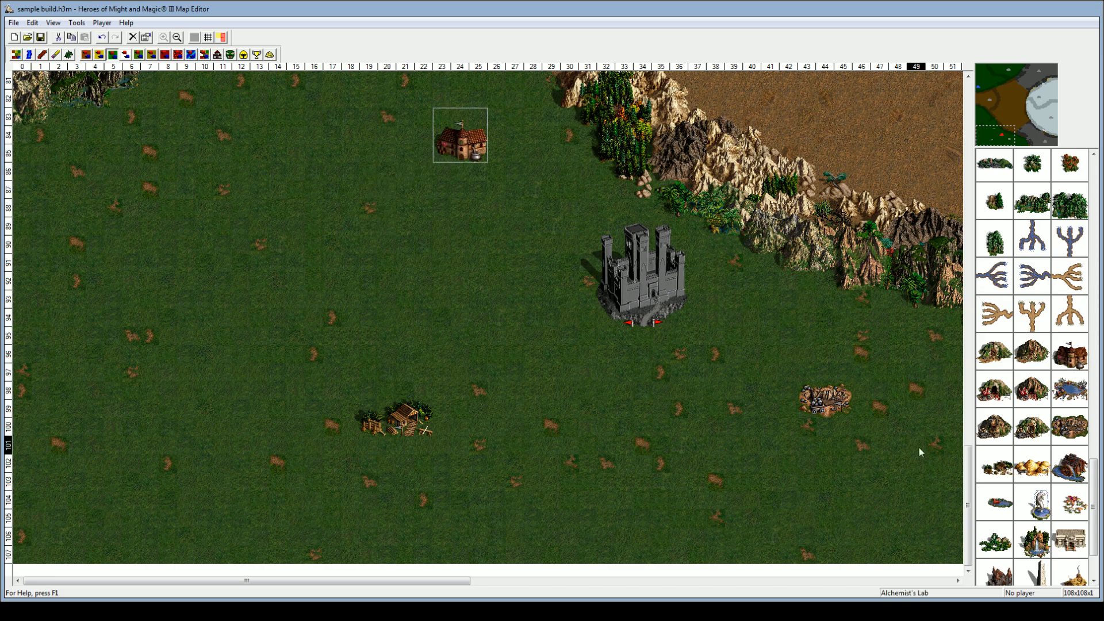
pyautogui.click(994, 535)
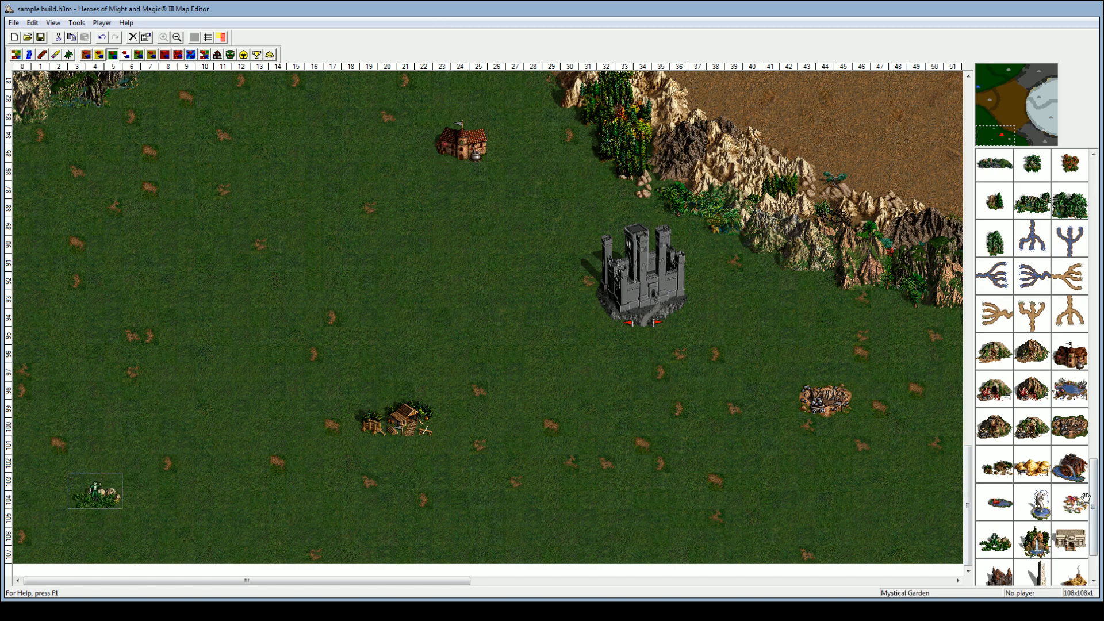
# Step: Place a Windmill east of the grassland town, against the foot of the mountain range
pyautogui.moveTo(1092, 500); pyautogui.dragTo(1089, 566)
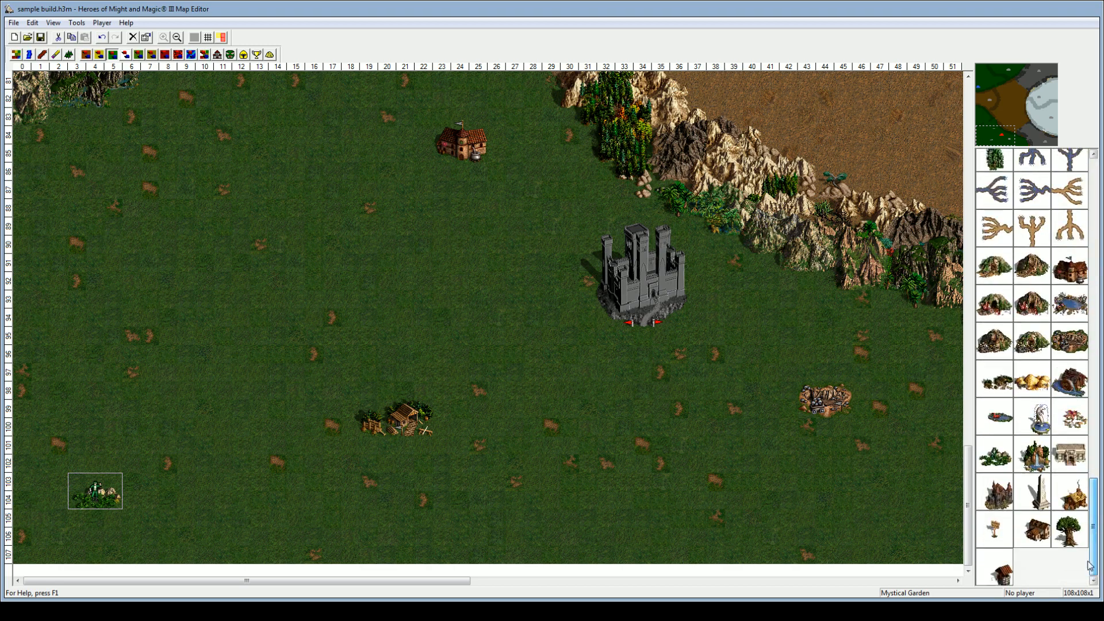
pyautogui.click(203, 54)
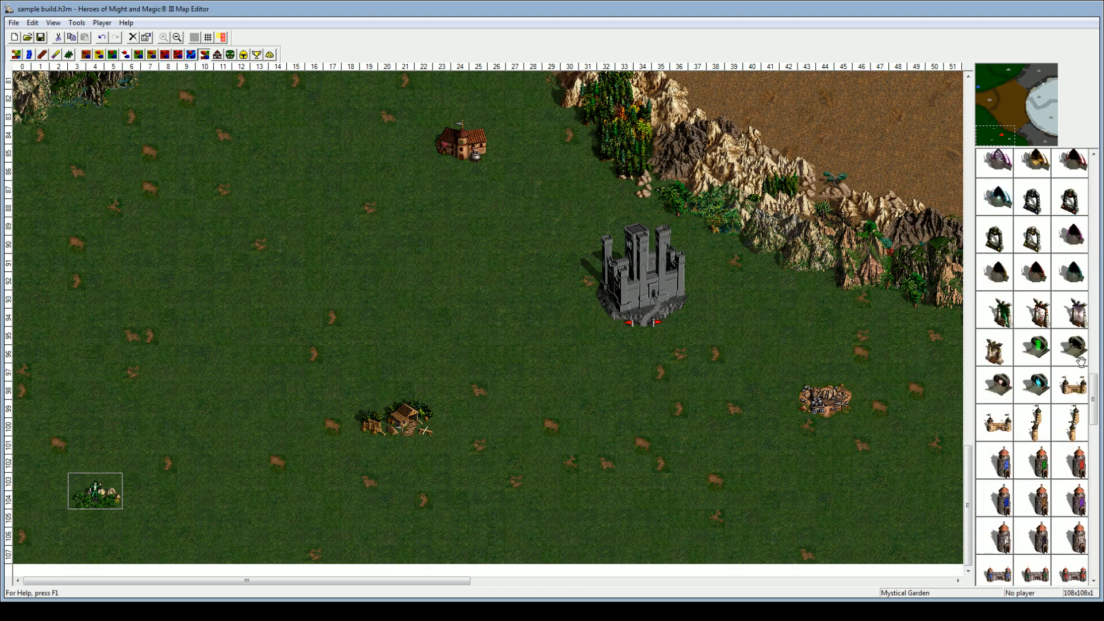
pyautogui.moveTo(1094, 400); pyautogui.dragTo(1094, 278)
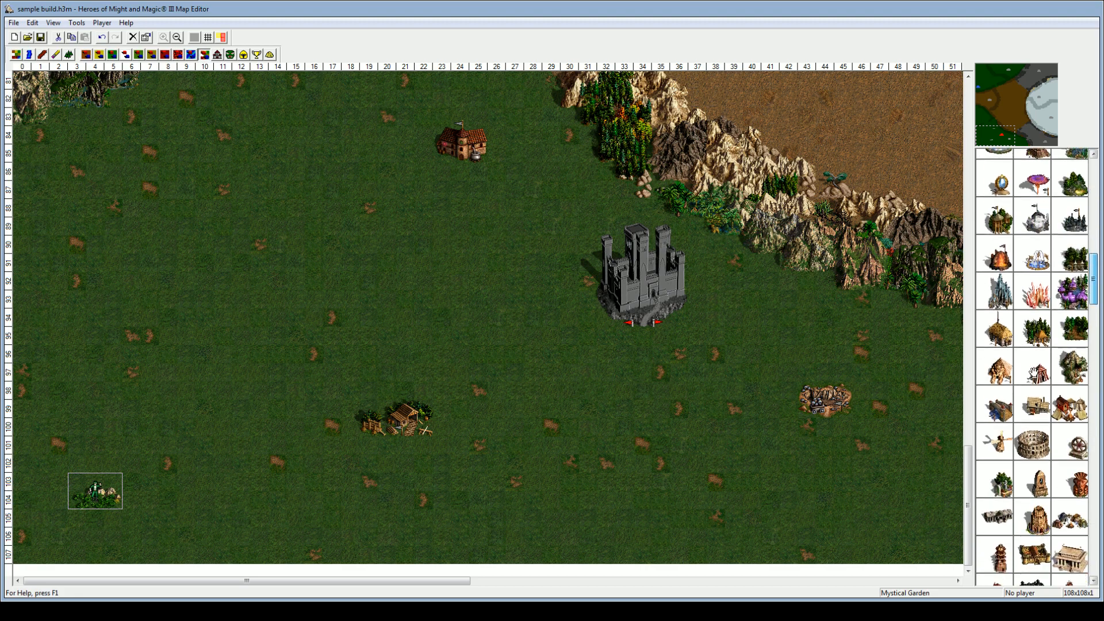
pyautogui.click(984, 448)
pyautogui.click(926, 322)
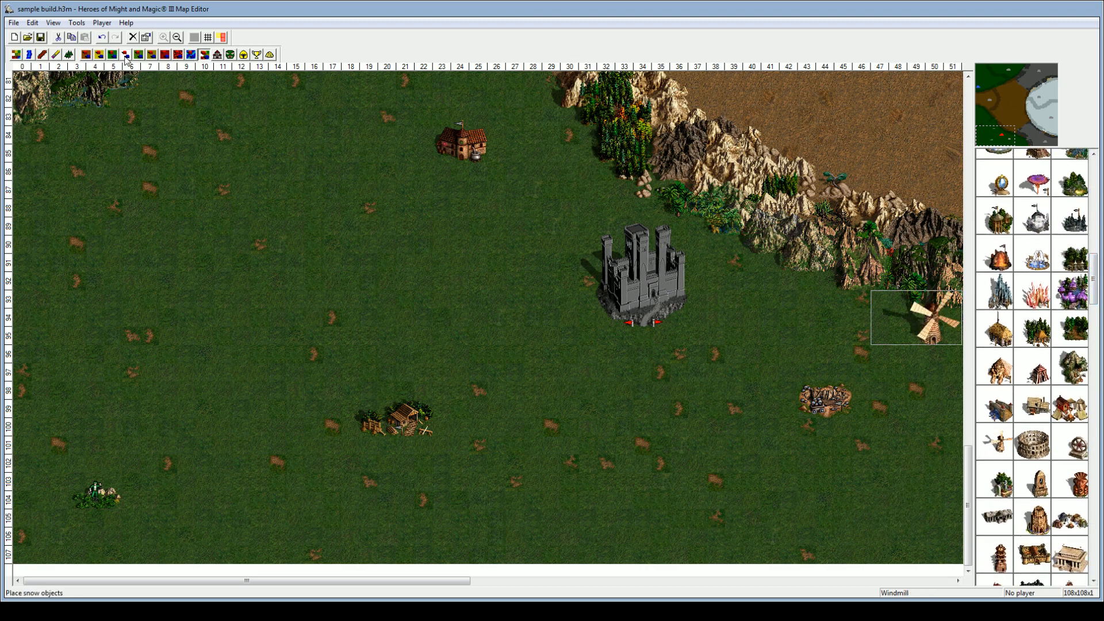
# Step: Add a red crystal mine below the western obstacle band, an Obelisk south of the Ore Pit and a Trading Post in the western grassland
pyautogui.click(126, 56)
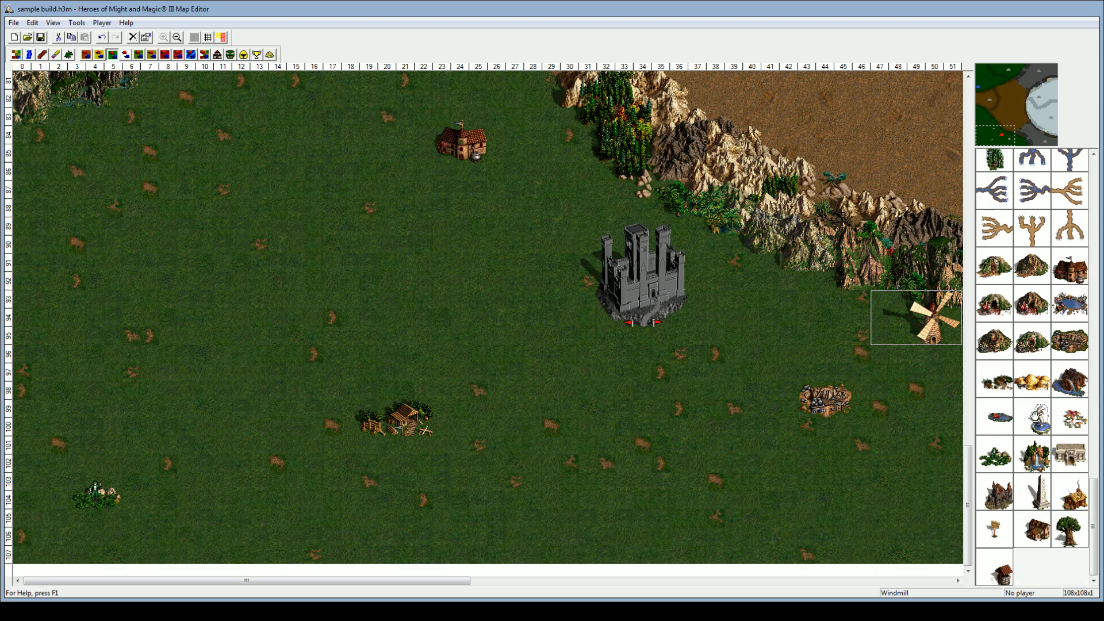
pyautogui.moveTo(994, 303); pyautogui.dragTo(59, 116)
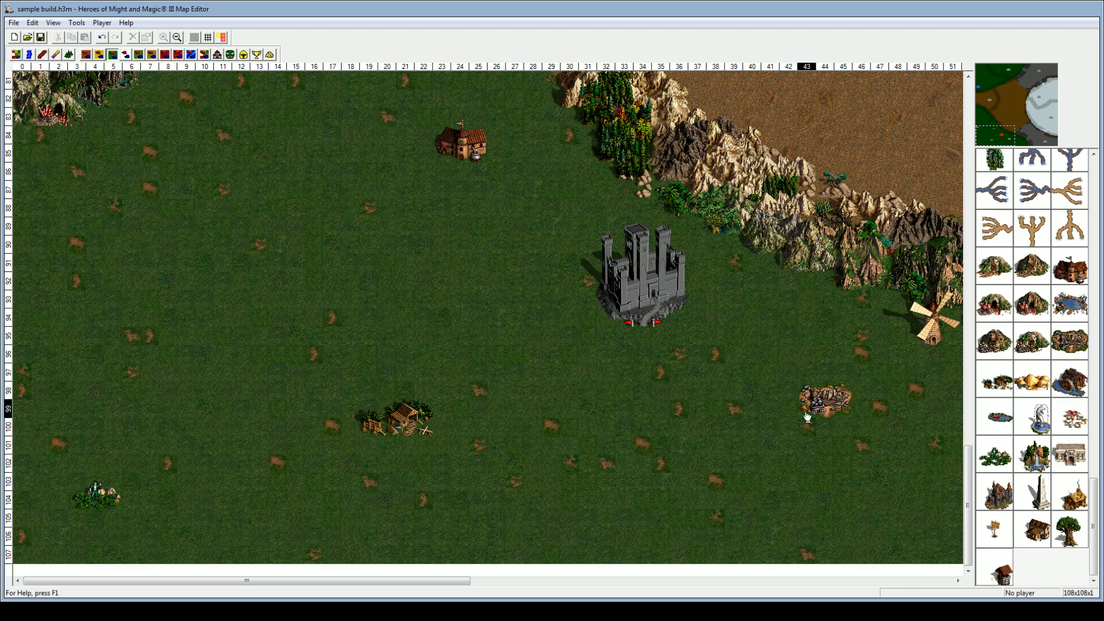
pyautogui.moveTo(1029, 495); pyautogui.dragTo(798, 494)
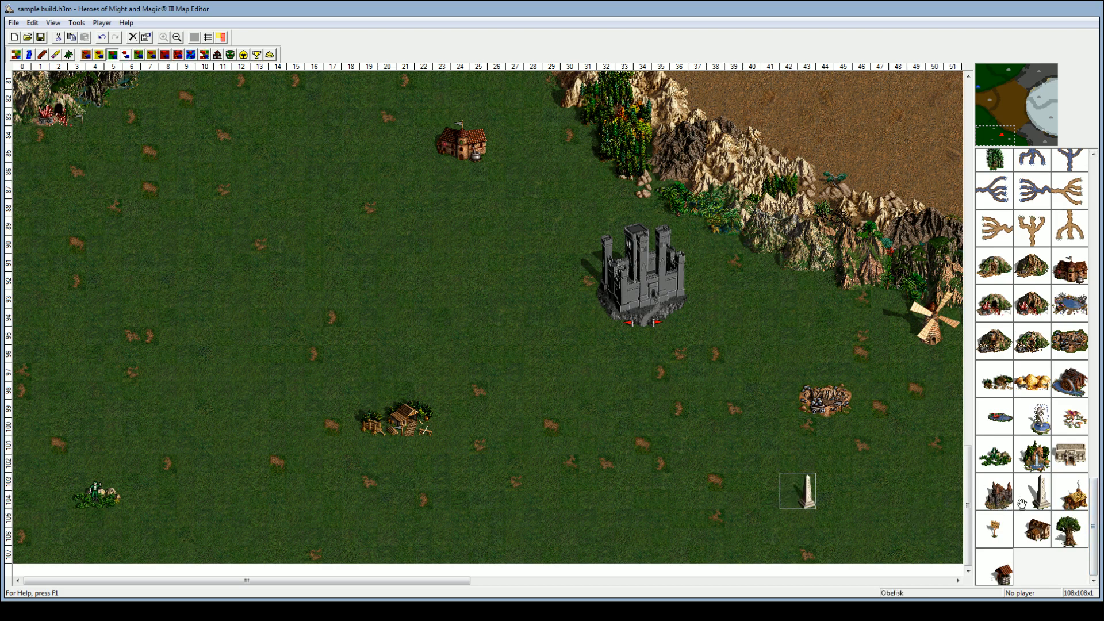
pyautogui.moveTo(1071, 498); pyautogui.dragTo(206, 246)
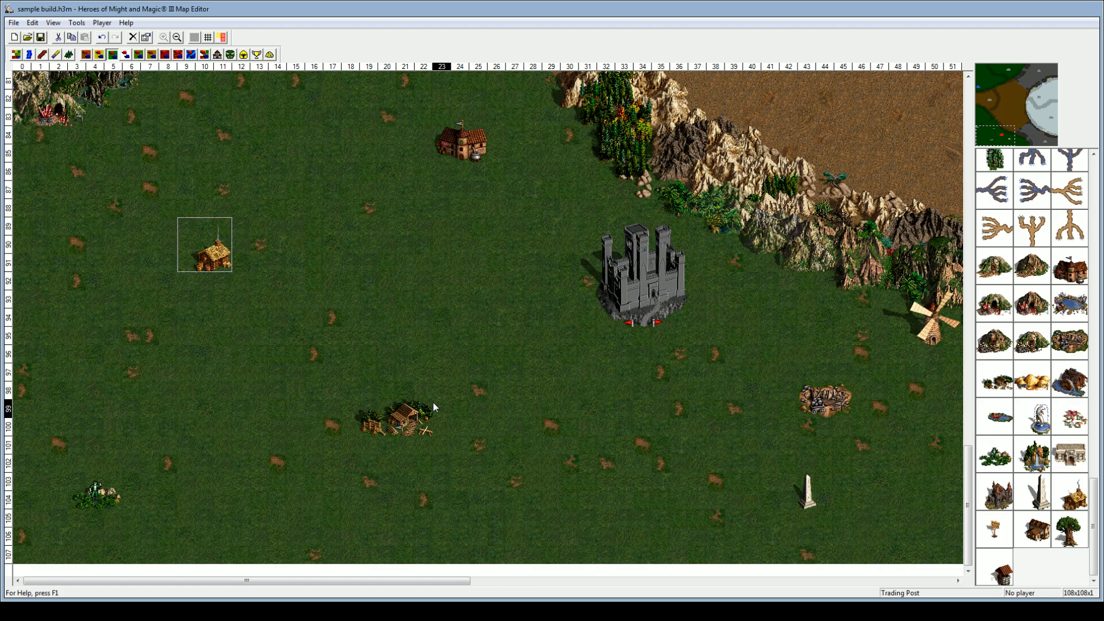
# Step: Place a level 6 random dwelling at the eastern end of the grassland, against the mountains west of the pass
pyautogui.click(1018, 136)
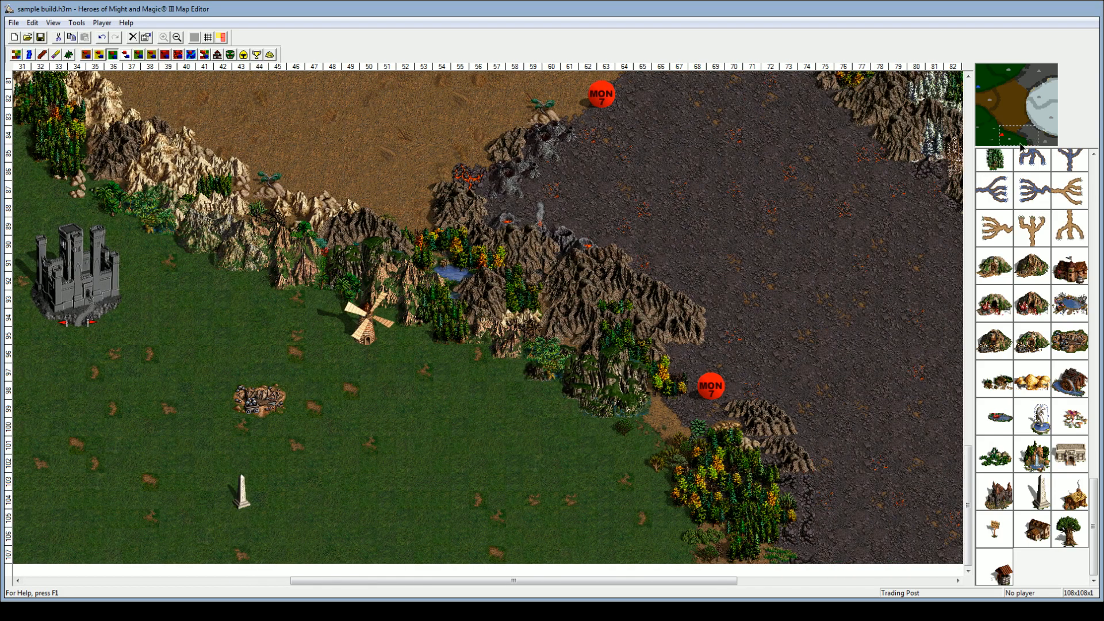
pyautogui.click(996, 127)
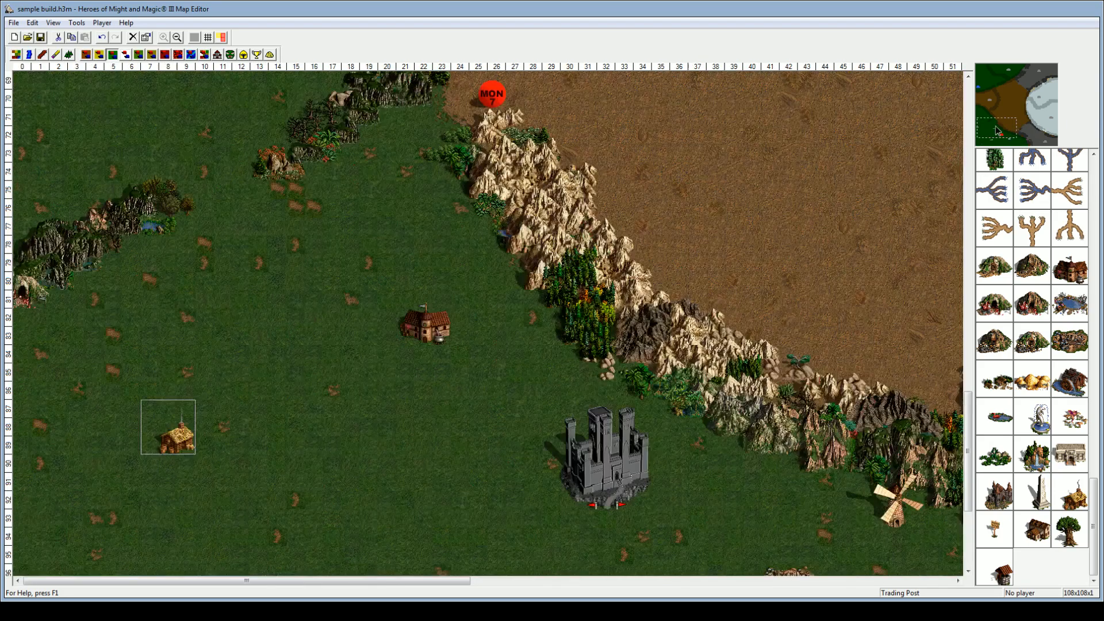
pyautogui.click(995, 120)
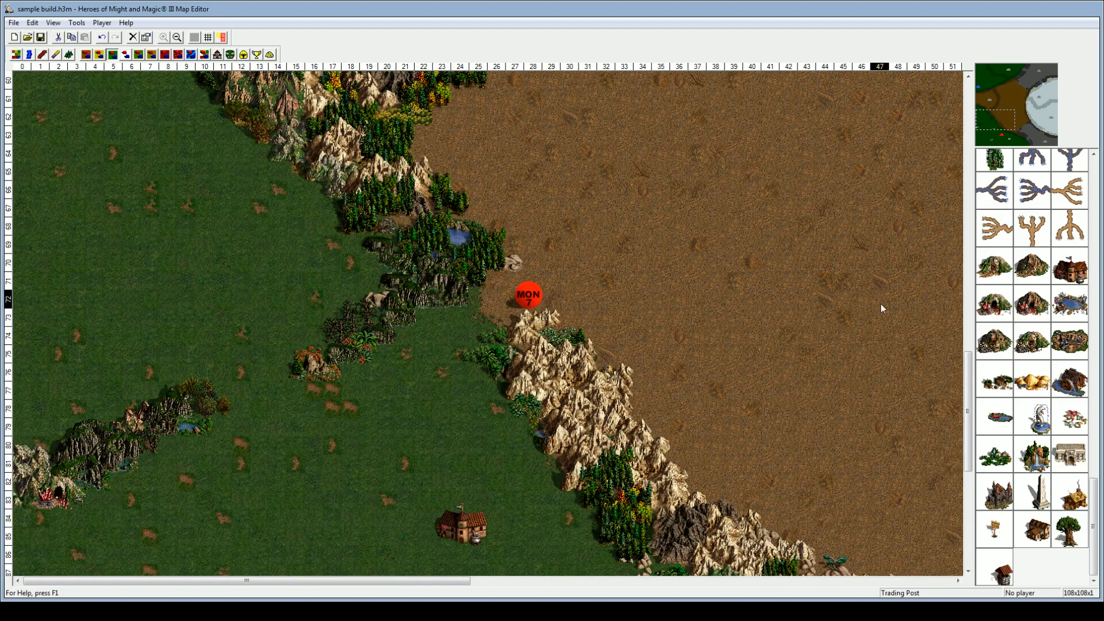
pyautogui.click(990, 136)
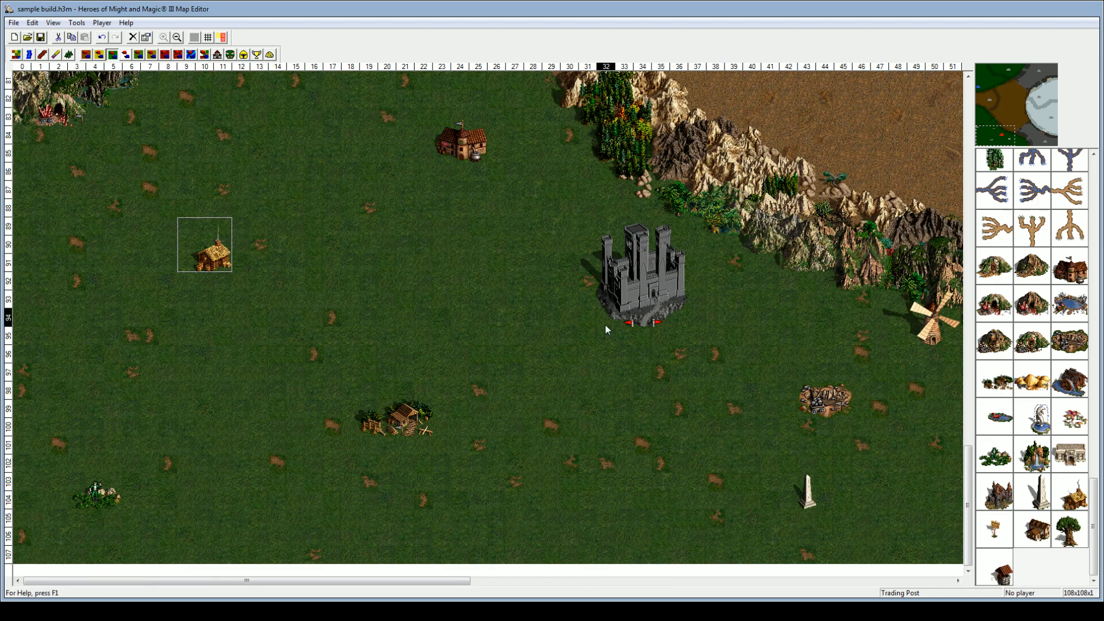
pyautogui.click(204, 54)
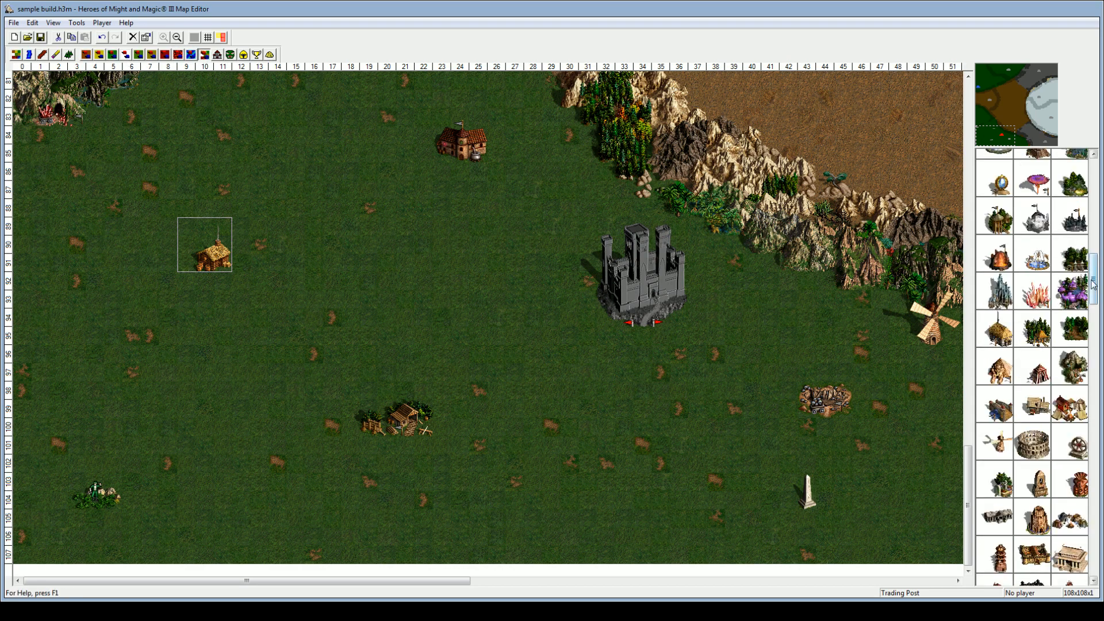
pyautogui.moveTo(1094, 286); pyautogui.dragTo(1100, 331)
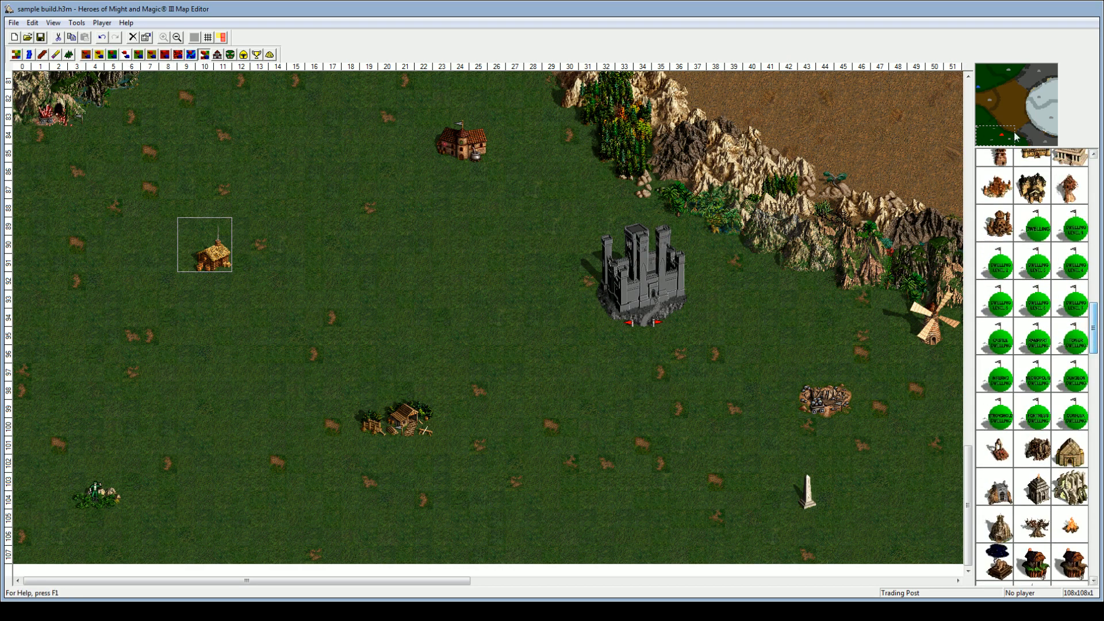
pyautogui.click(1012, 141)
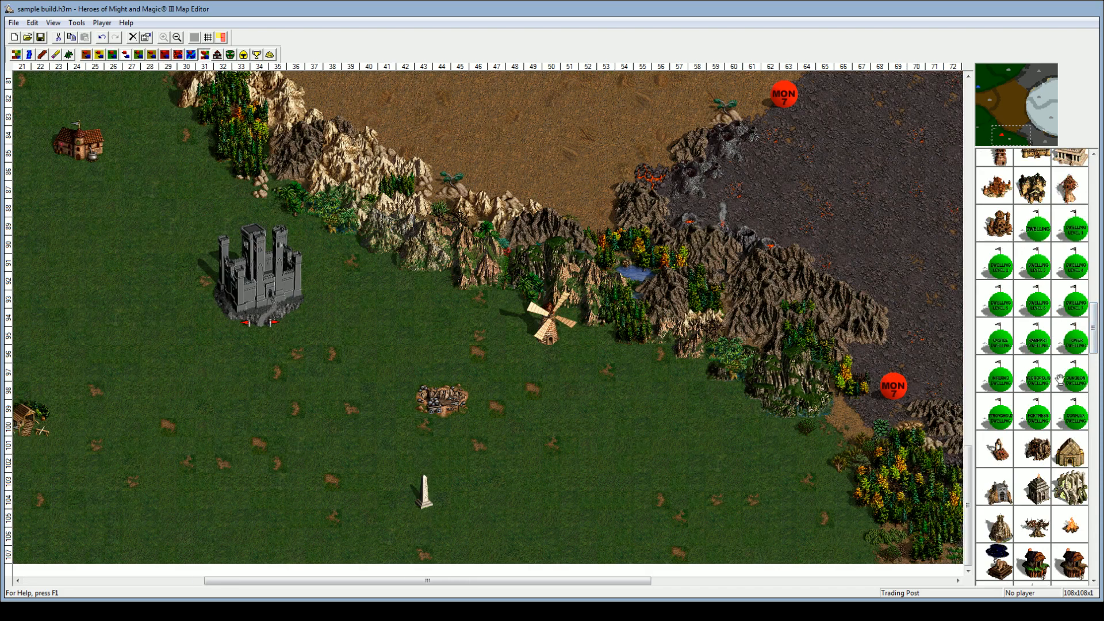
pyautogui.click(1033, 299)
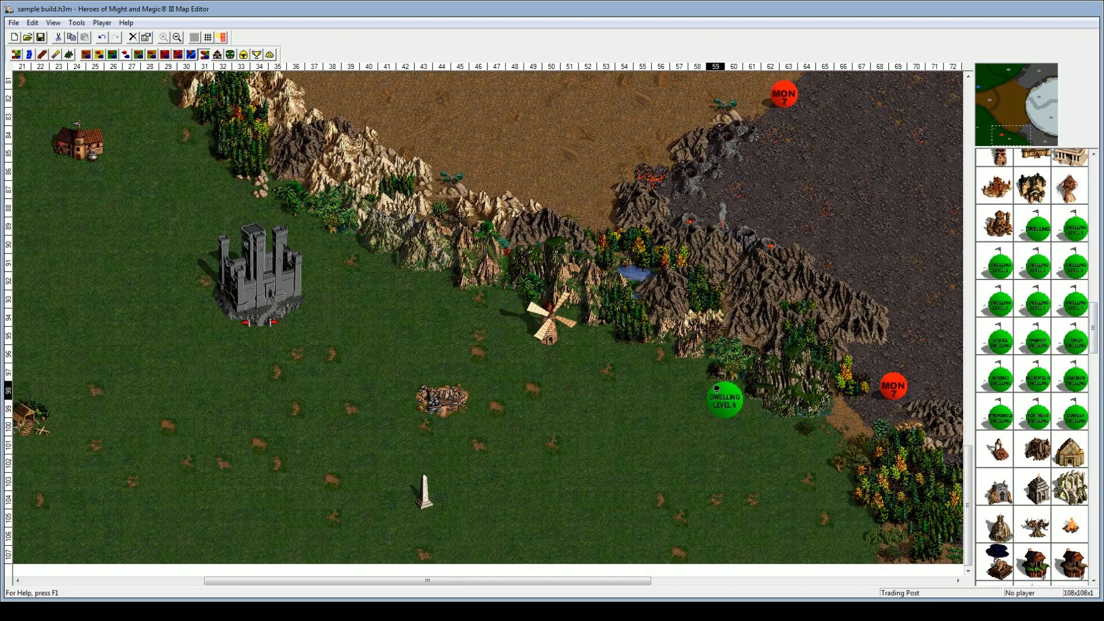
pyautogui.click(723, 400)
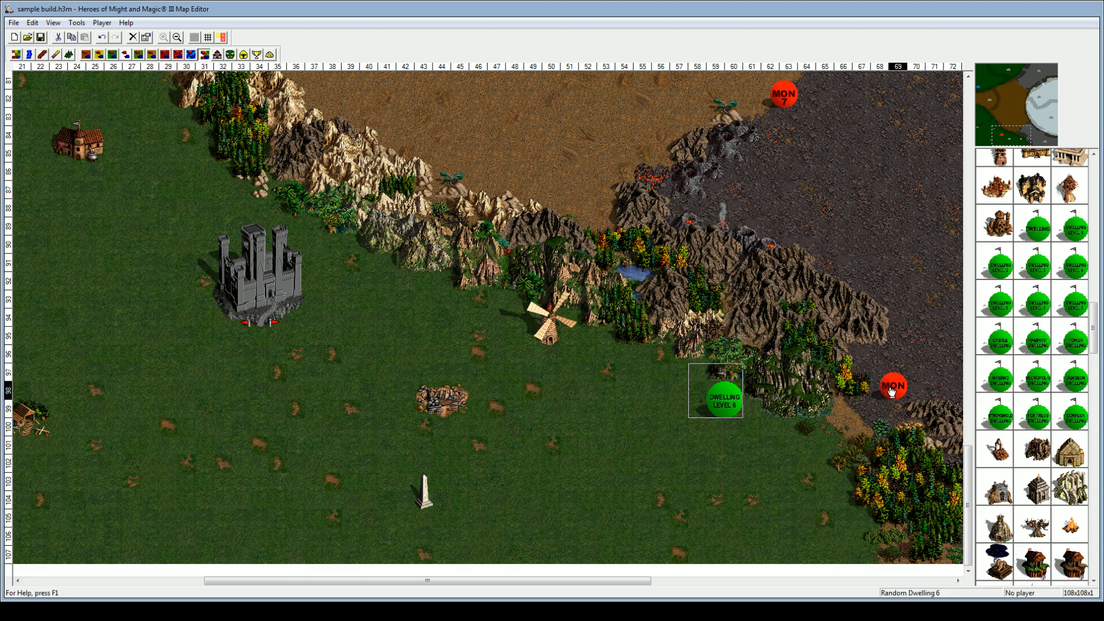
# Step: Move the level 7 random monster from the dark-terrain side of the southeastern pass to its grass side
pyautogui.moveTo(893, 388); pyautogui.dragTo(822, 438)
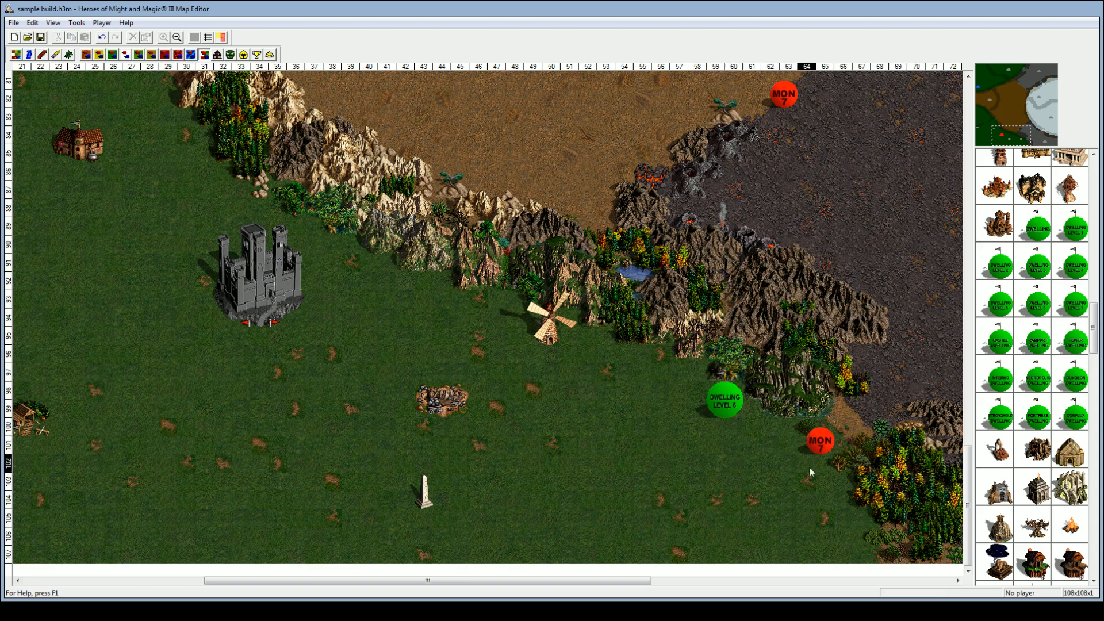
pyautogui.click(588, 433)
pyautogui.click(1002, 143)
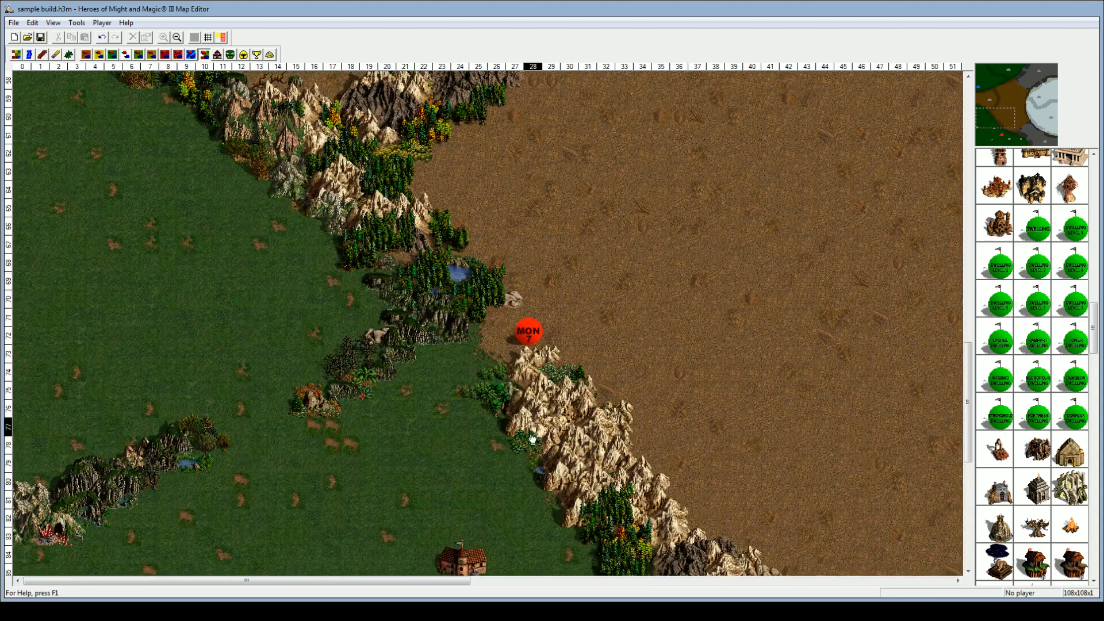
# Step: Place a level 4 random dwelling on the grass west of the northern pass and move the level 7 random monster onto the pass's grass side
pyautogui.click(1072, 269)
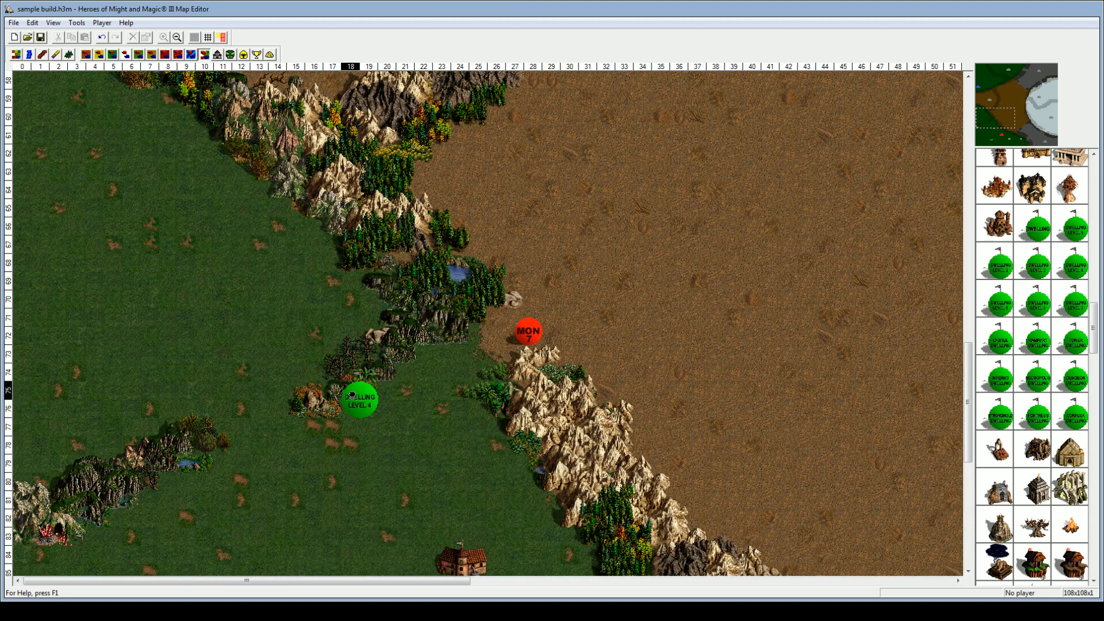
pyautogui.click(359, 400)
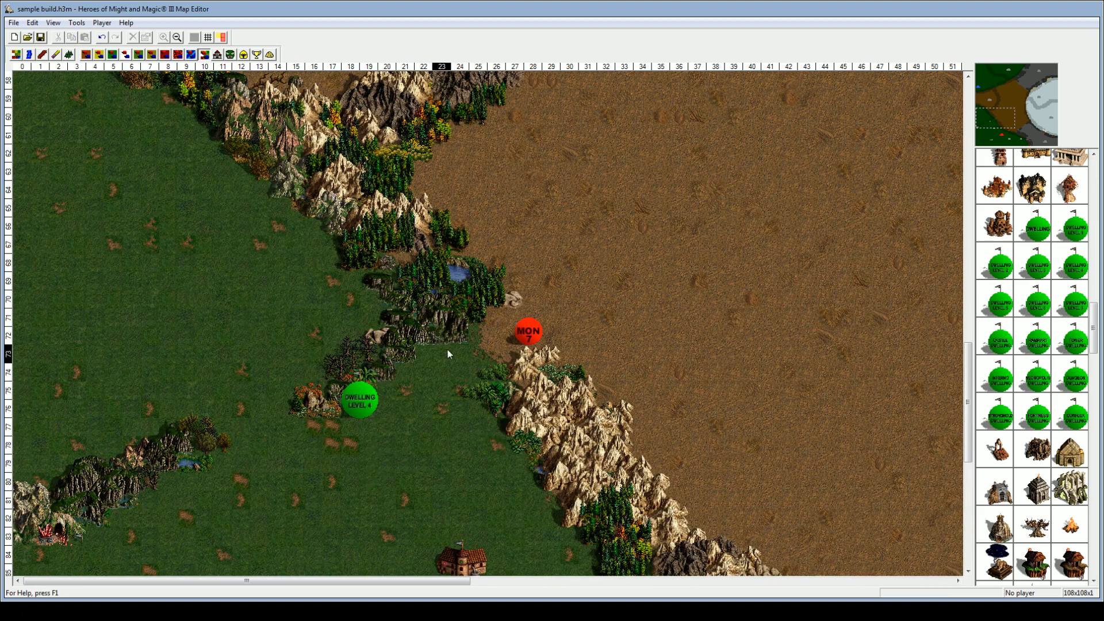
pyautogui.moveTo(528, 326)
pyautogui.mouseDown()
pyautogui.moveTo(457, 336)
pyautogui.moveTo(456, 361)
pyautogui.mouseUp()
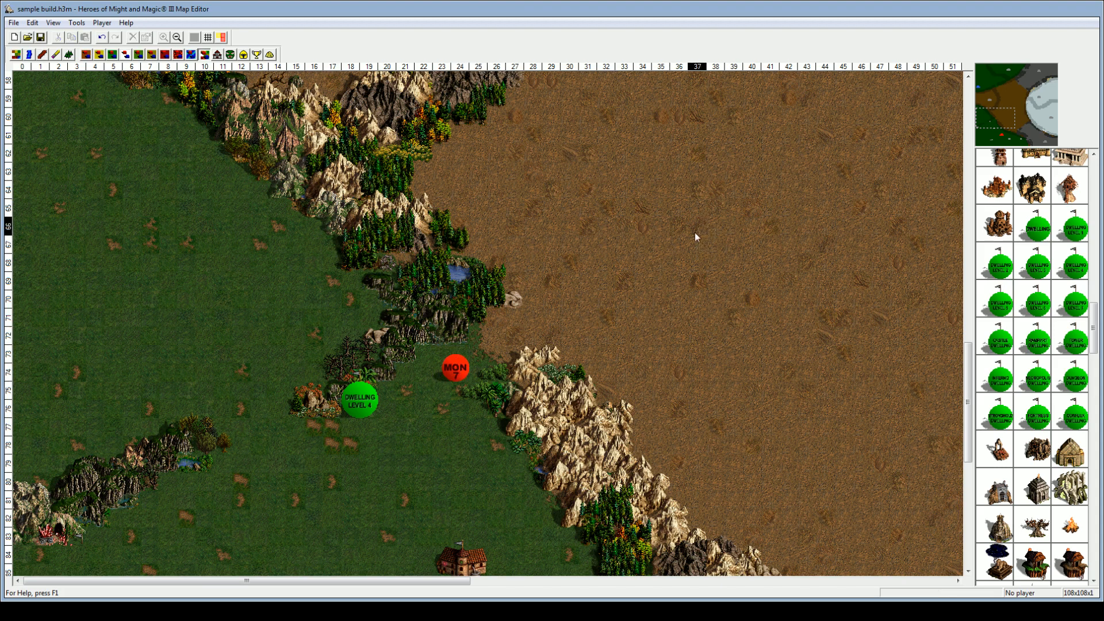
# Step: Mark the route from the dirt zone through the southeastern pass to the grassland town with the obstacle brush, and undo it
pyautogui.click(1013, 141)
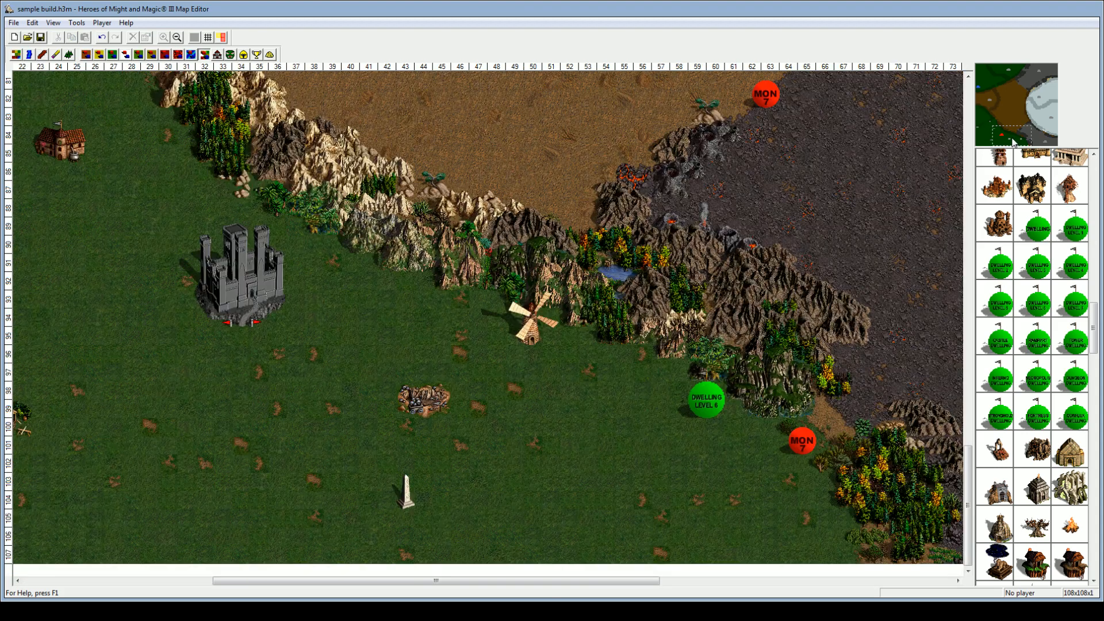
pyautogui.click(698, 402)
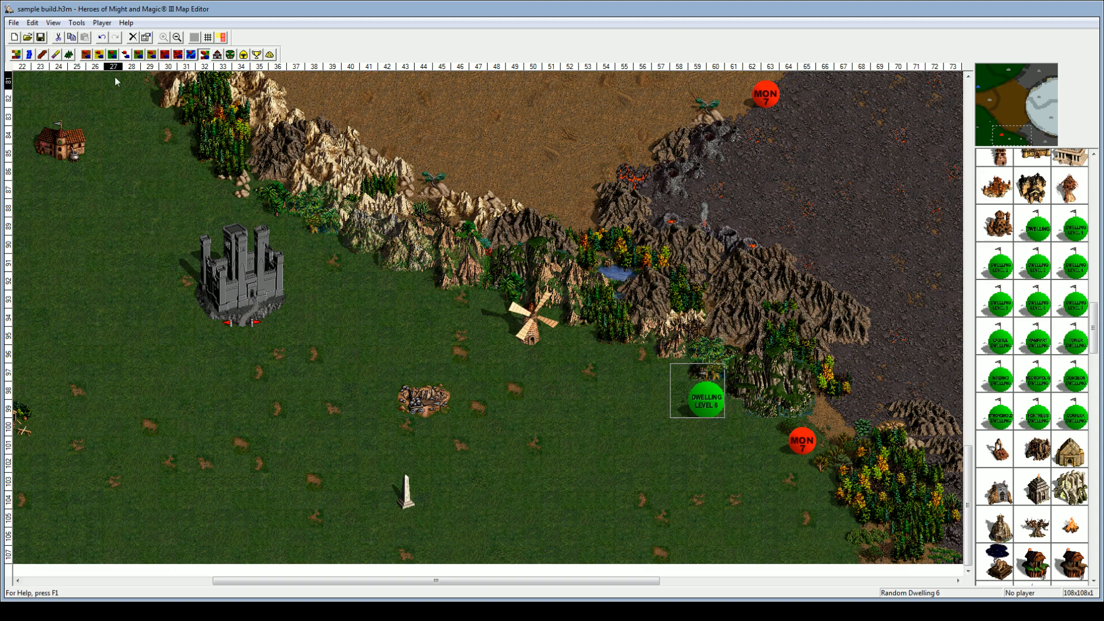
pyautogui.click(69, 54)
pyautogui.moveTo(477, 127)
pyautogui.mouseDown()
pyautogui.moveTo(748, 129)
pyautogui.moveTo(898, 318)
pyautogui.moveTo(796, 448)
pyautogui.moveTo(707, 414)
pyautogui.moveTo(522, 436)
pyautogui.moveTo(268, 319)
pyautogui.mouseUp()
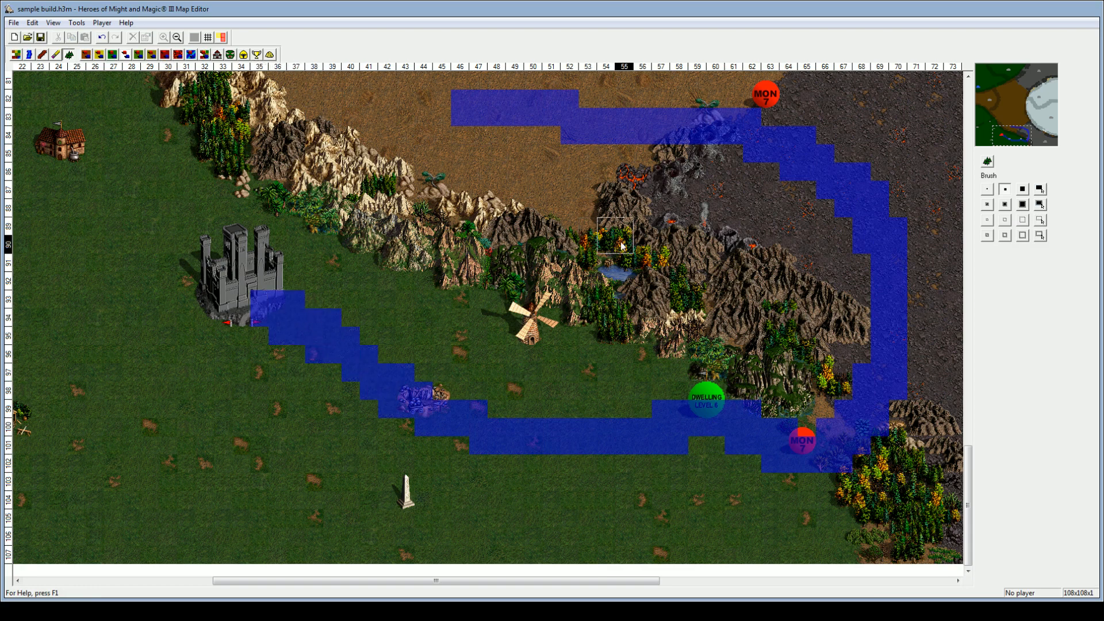
pyautogui.hotkey('ctrl', 'z')
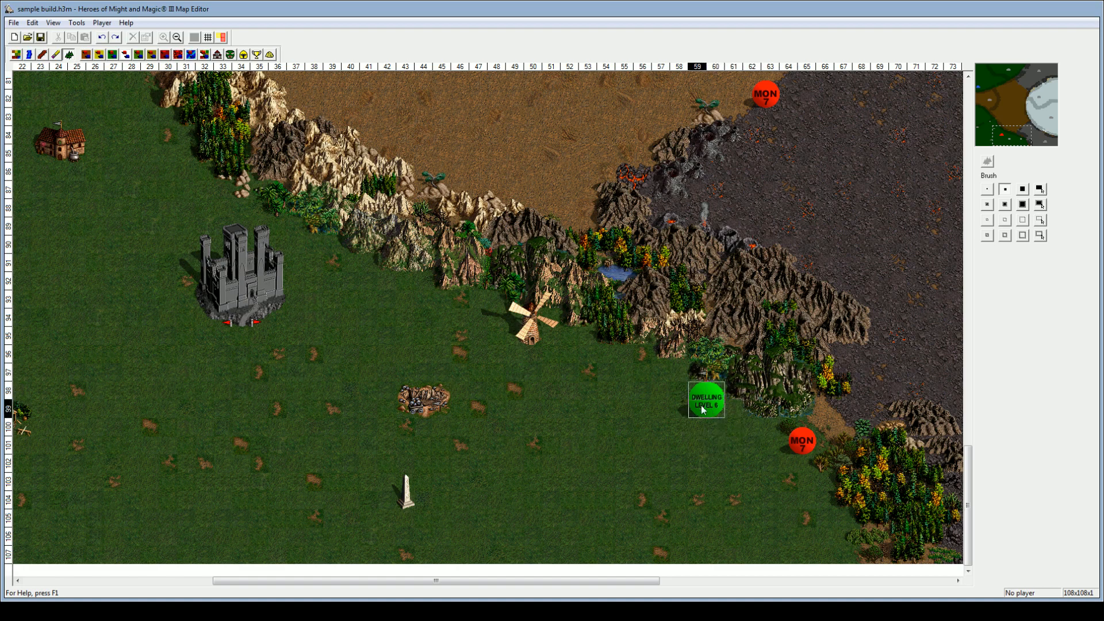
pyautogui.click(1003, 134)
pyautogui.moveTo(1003, 134); pyautogui.dragTo(995, 119)
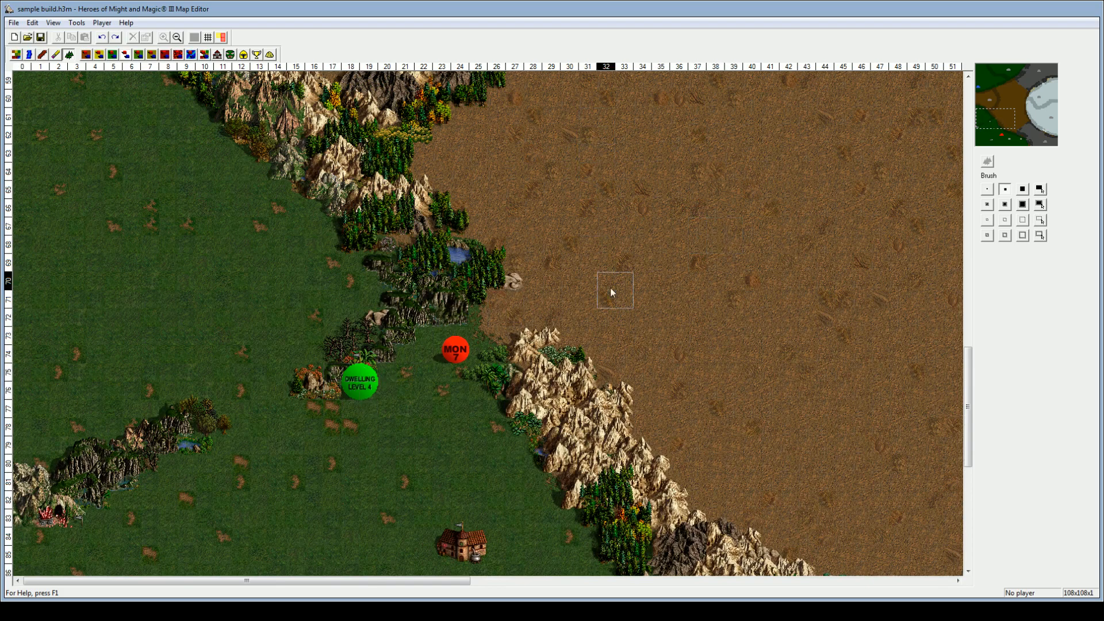
pyautogui.moveTo(989, 114); pyautogui.dragTo(1006, 166)
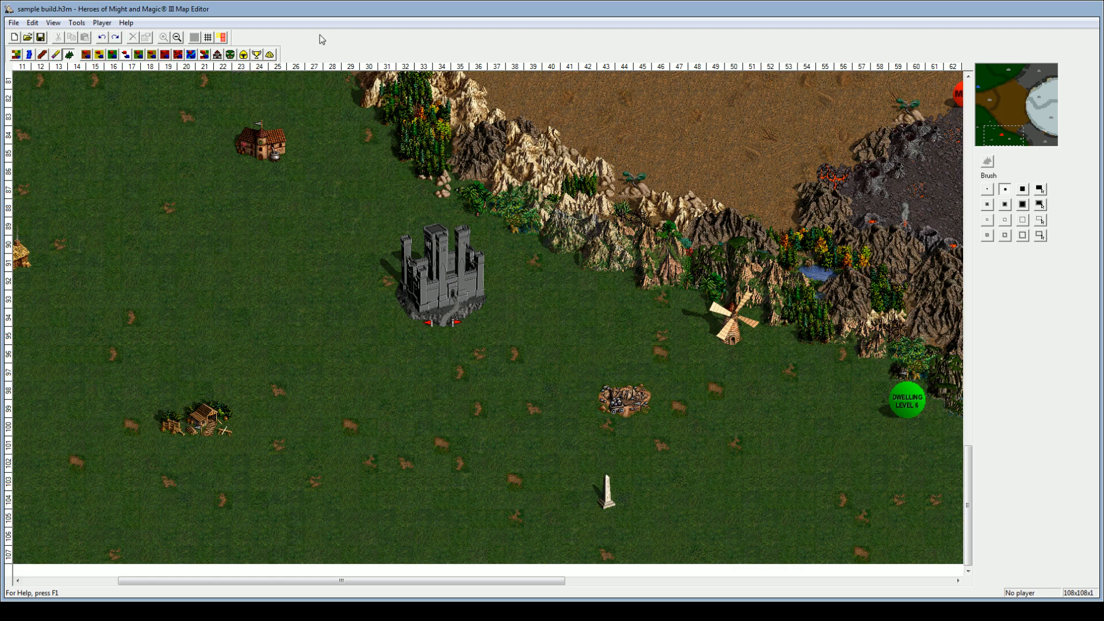
pyautogui.click(257, 54)
pyautogui.moveTo(1087, 250); pyautogui.dragTo(1060, 542)
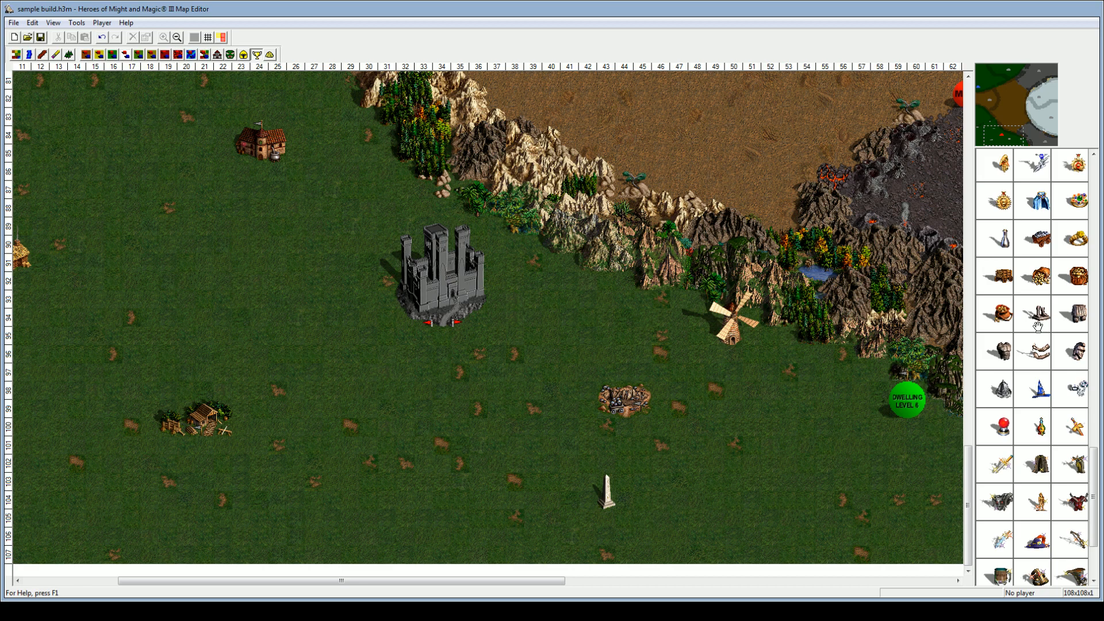
pyautogui.click(995, 135)
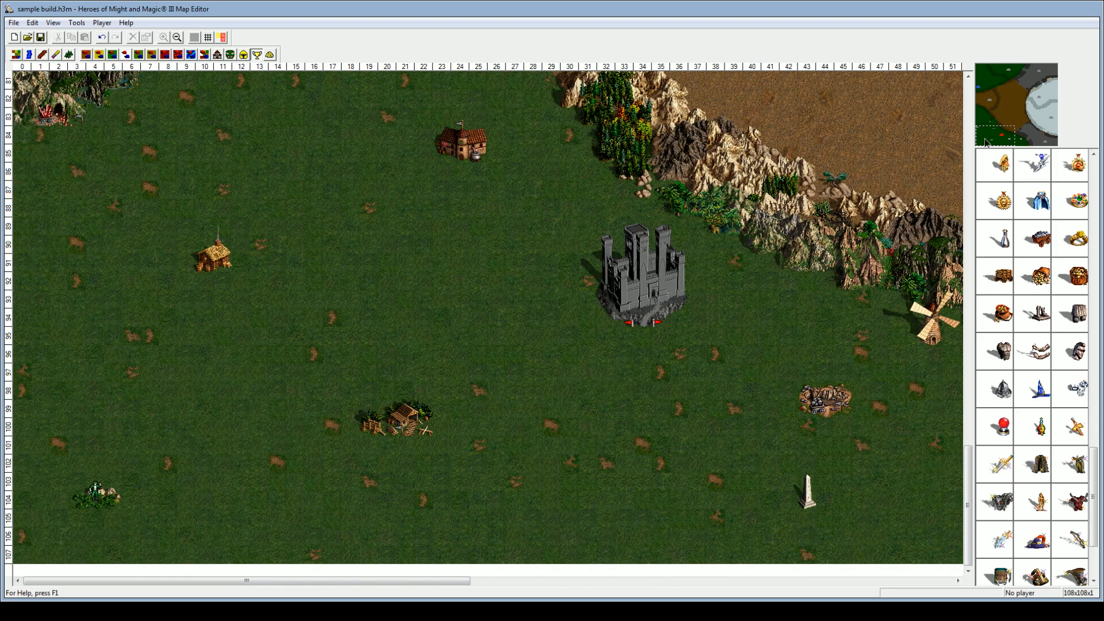
# Step: Try a Dwarven Treasury in the open grassland west of the town, and delete it
pyautogui.click(204, 54)
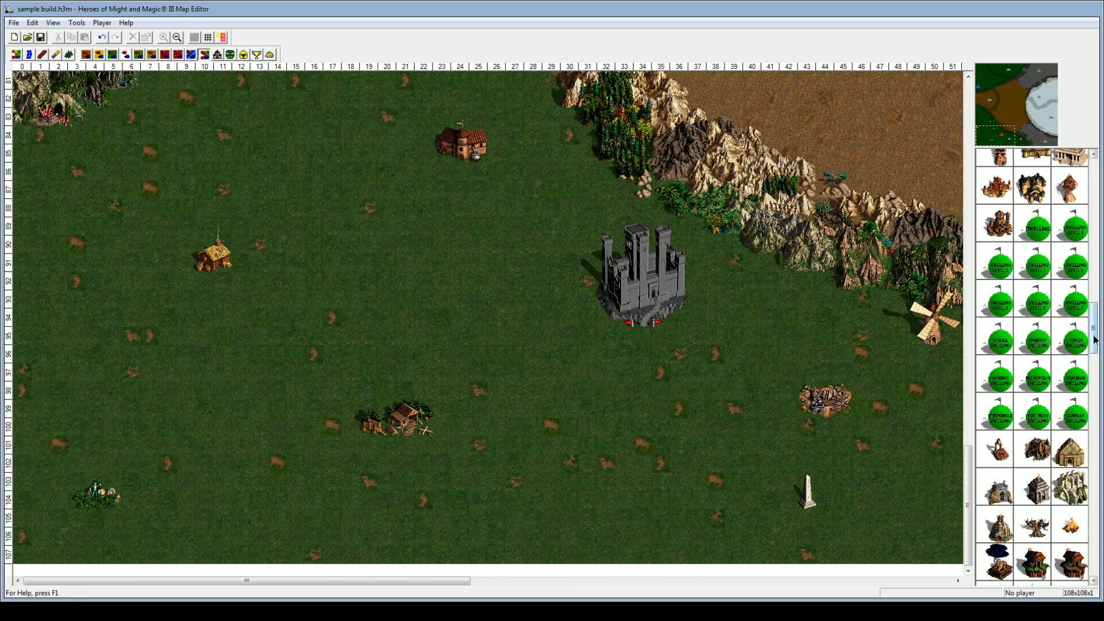
pyautogui.moveTo(1094, 339); pyautogui.dragTo(1094, 349)
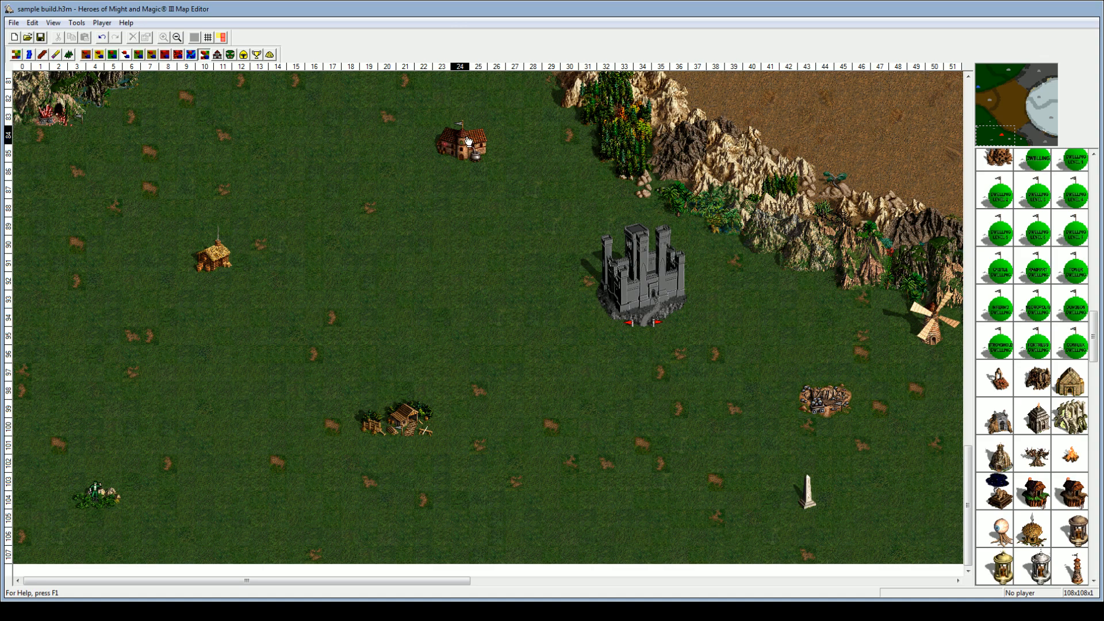
pyautogui.click(1063, 391)
pyautogui.click(252, 338)
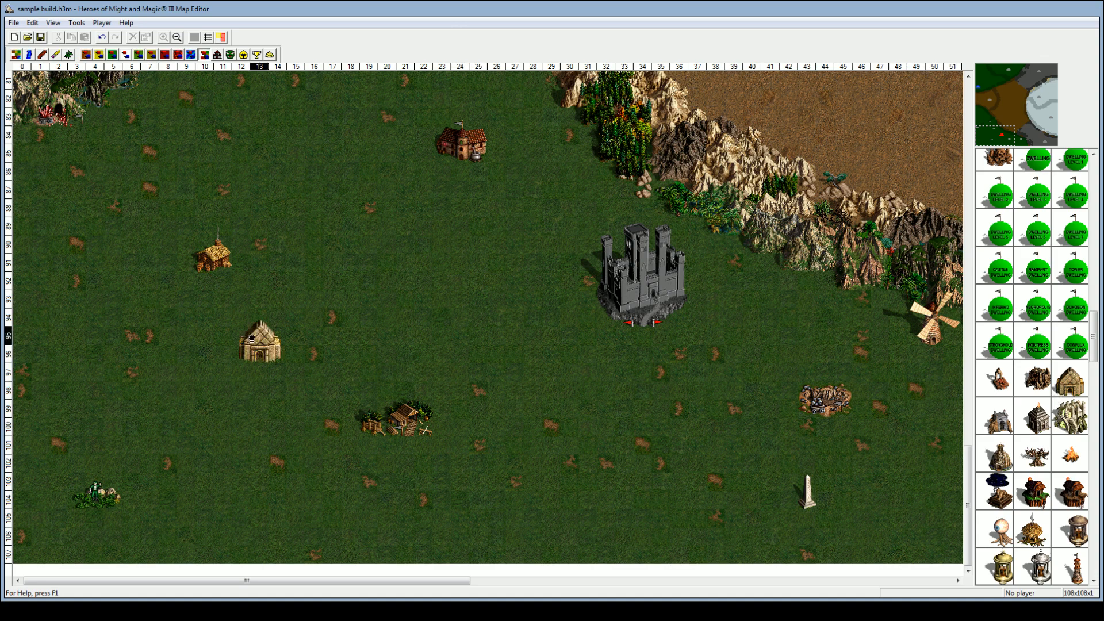
pyautogui.click(357, 306)
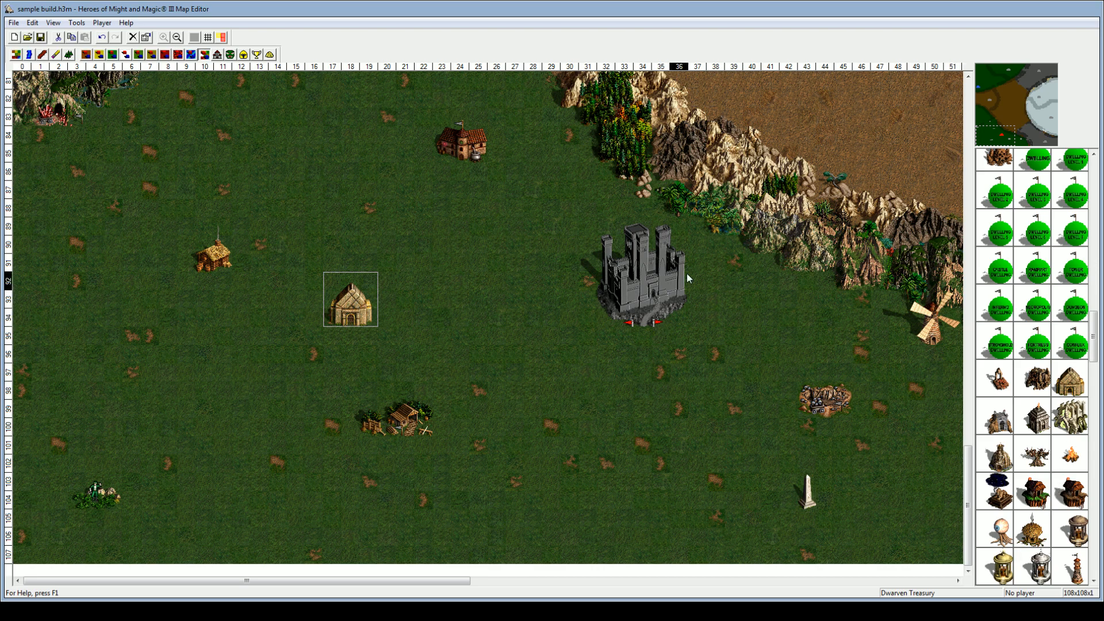
pyautogui.press('Delete')
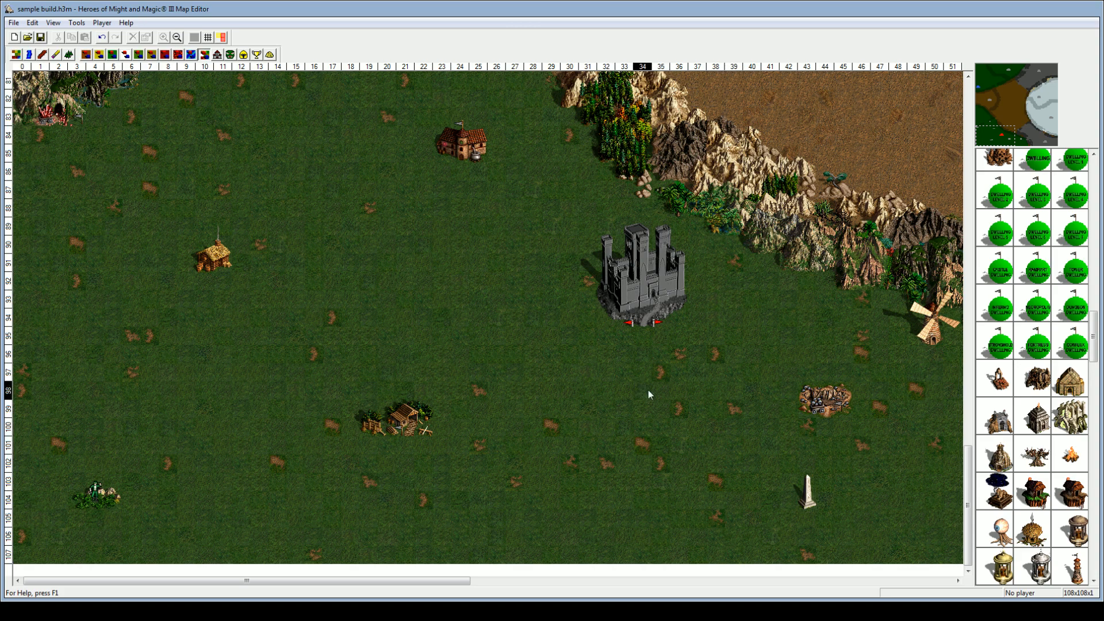
# Step: Place a Redwood Observatory northwest of the grassland town, against the trees at the foot of the mountain range
pyautogui.moveTo(1093, 353); pyautogui.dragTo(1060, 575)
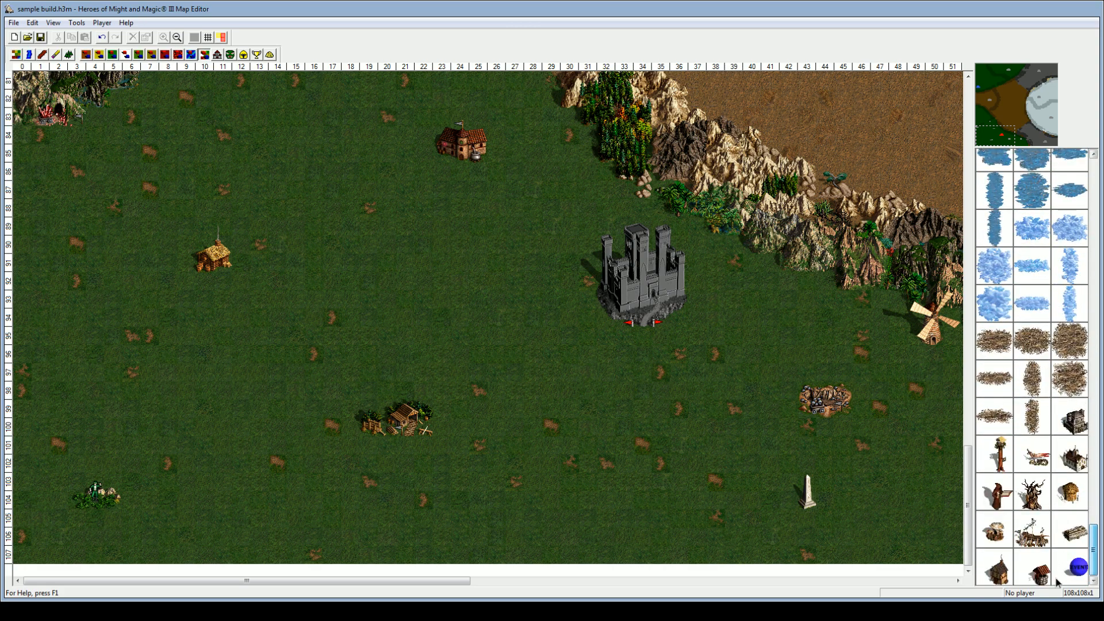
pyautogui.click(1013, 456)
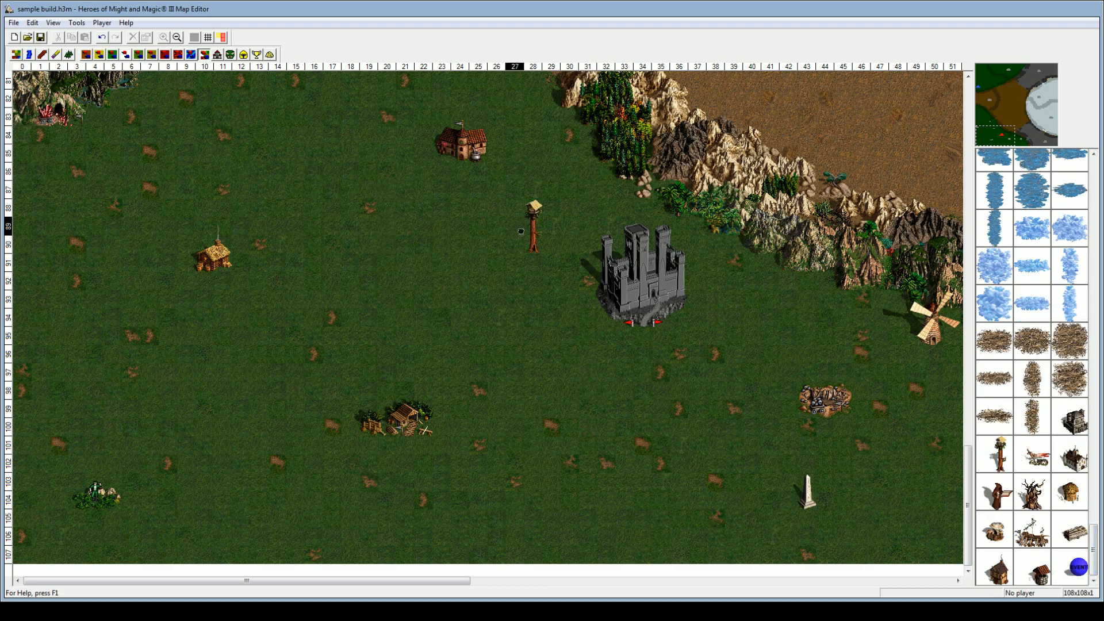
pyautogui.click(576, 124)
# Step: Place Redwood Observatories in the western obstacle band and beside the autumn trees south of the southeastern pass
pyautogui.click(986, 132)
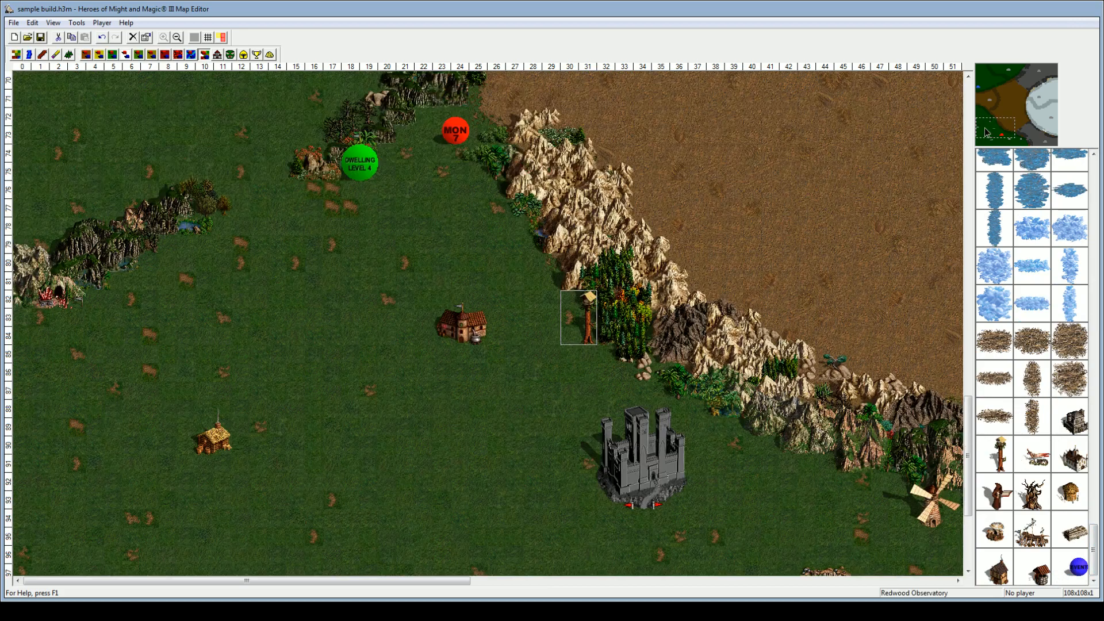
pyautogui.moveTo(986, 132); pyautogui.dragTo(987, 119)
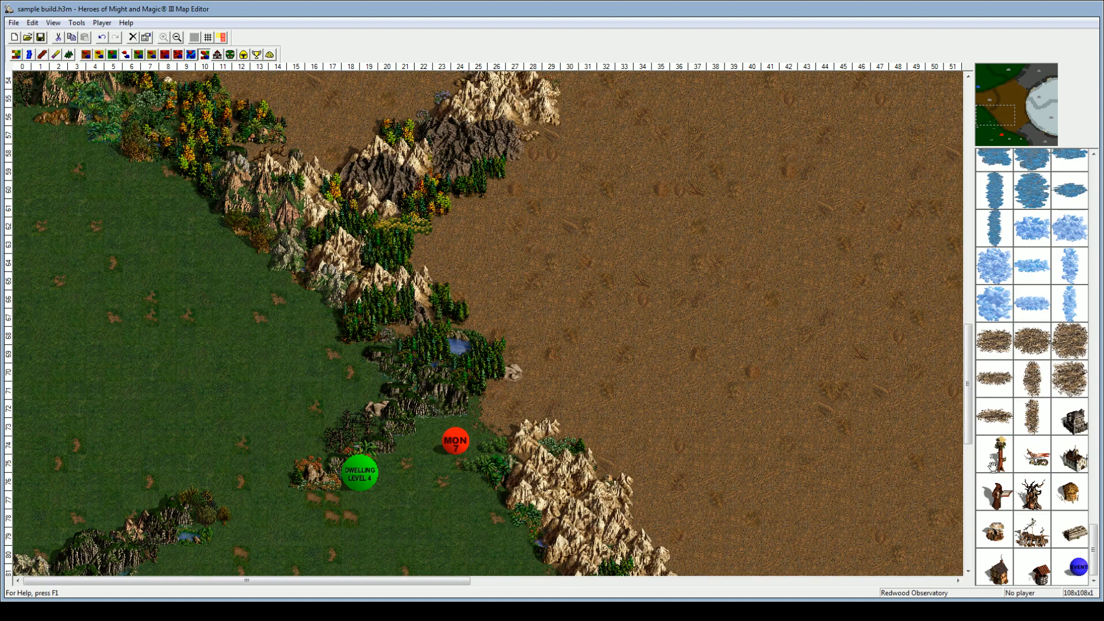
pyautogui.click(982, 135)
pyautogui.click(981, 131)
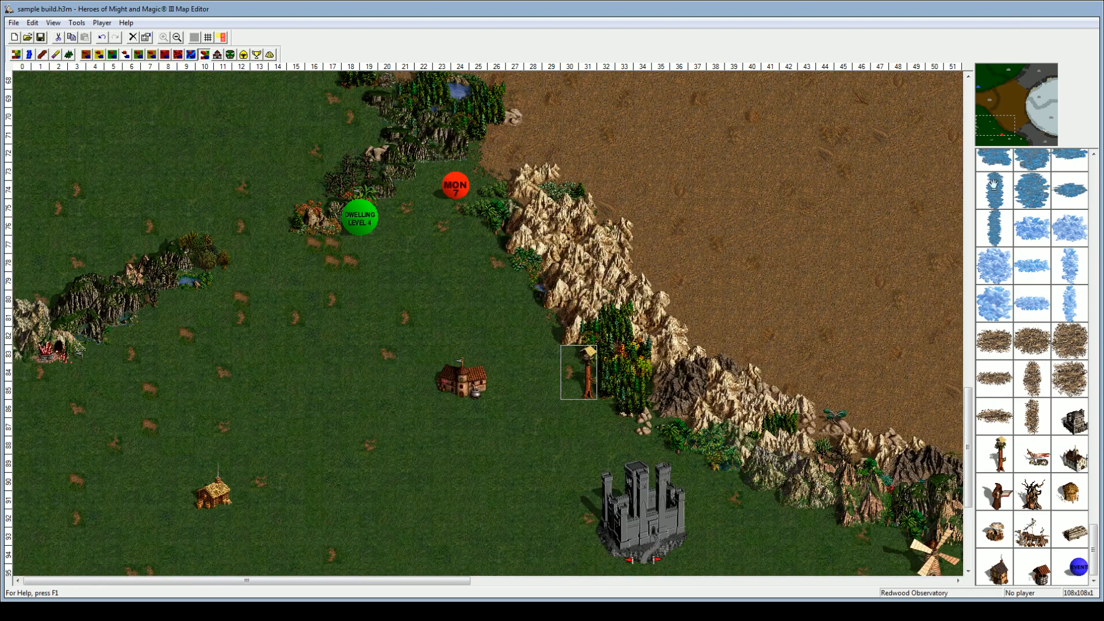
pyautogui.click(999, 454)
pyautogui.click(168, 263)
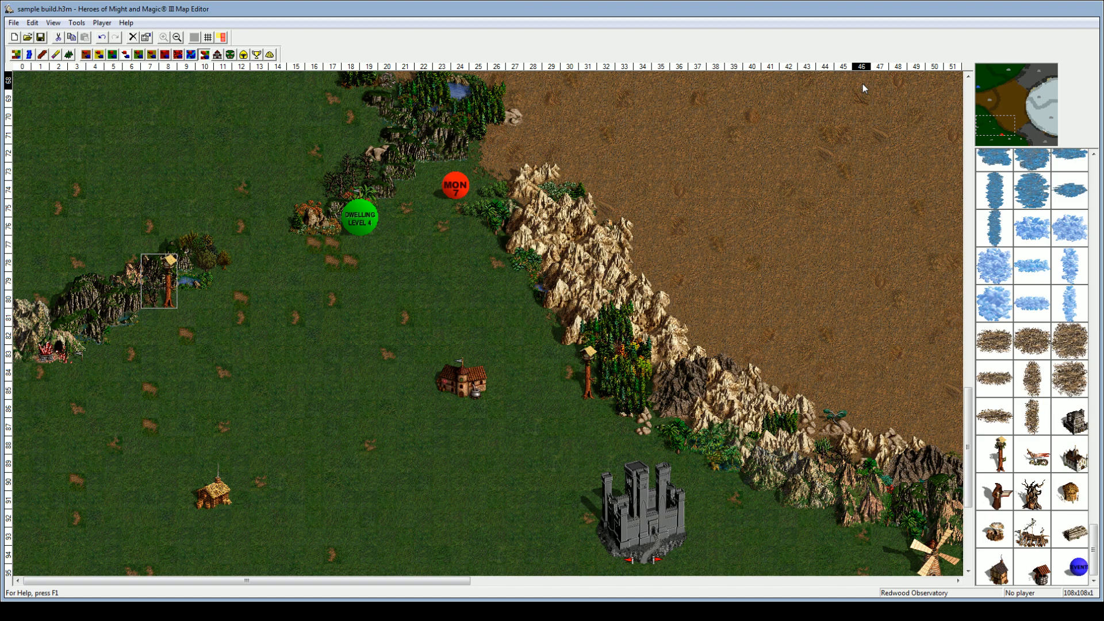
pyautogui.click(1019, 144)
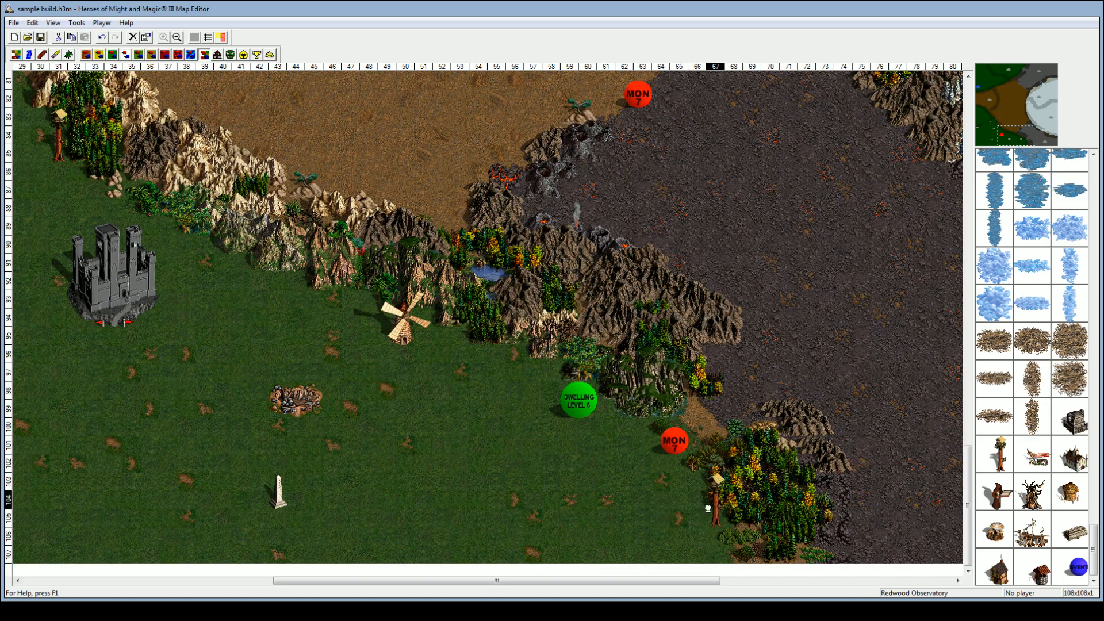
# Step: Try a Redwood Observatory immediately west of the grassland town, and remove it
pyautogui.click(1013, 136)
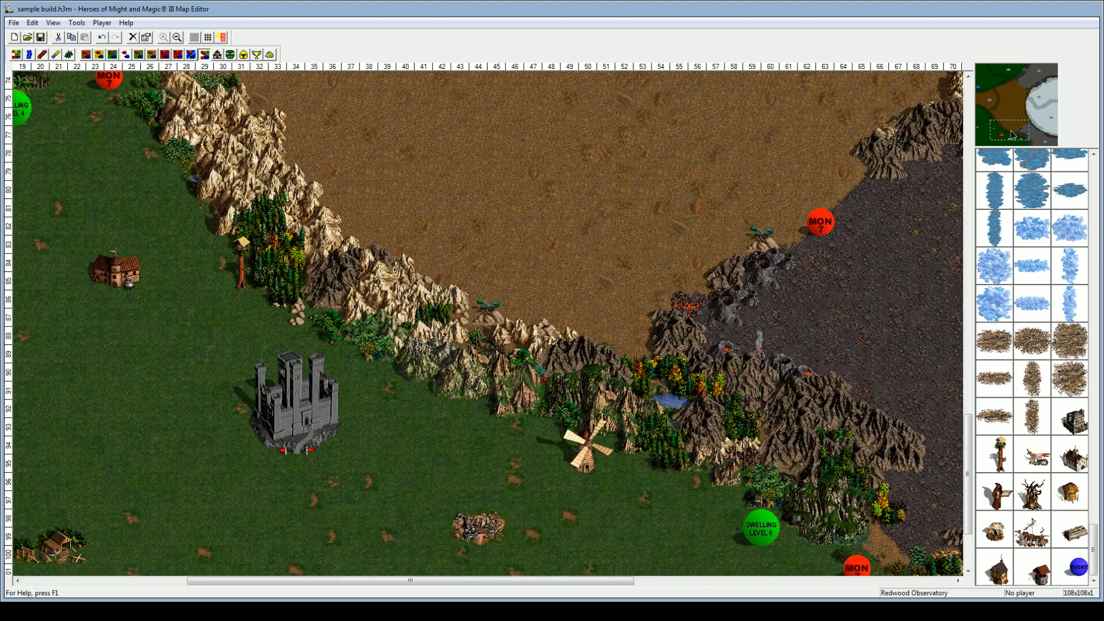
pyautogui.moveTo(1012, 135); pyautogui.dragTo(1005, 132)
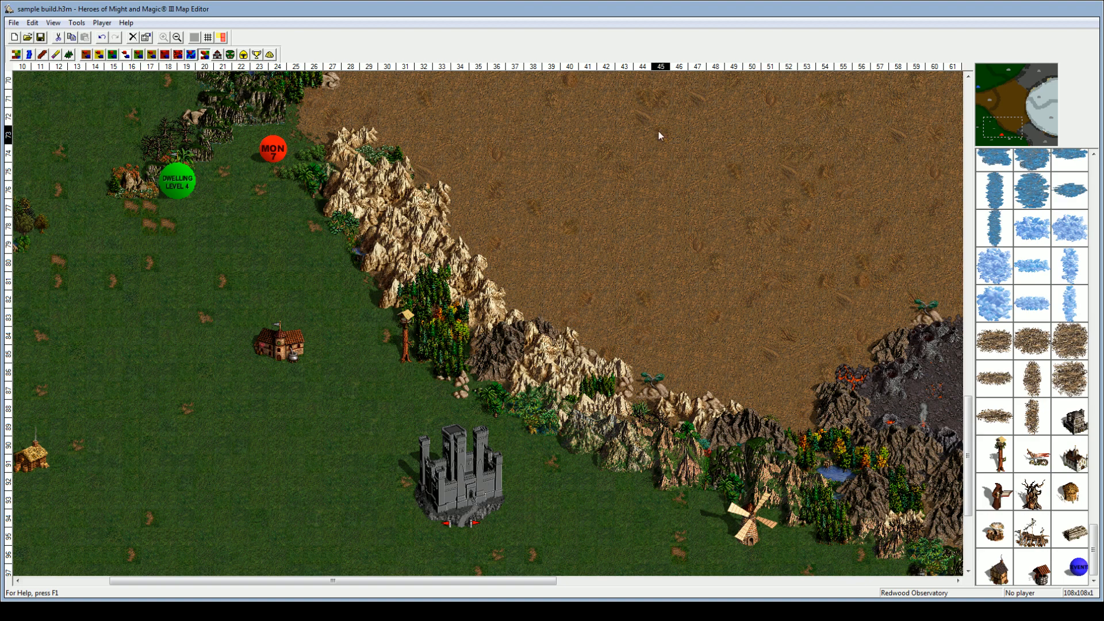
pyautogui.click(995, 141)
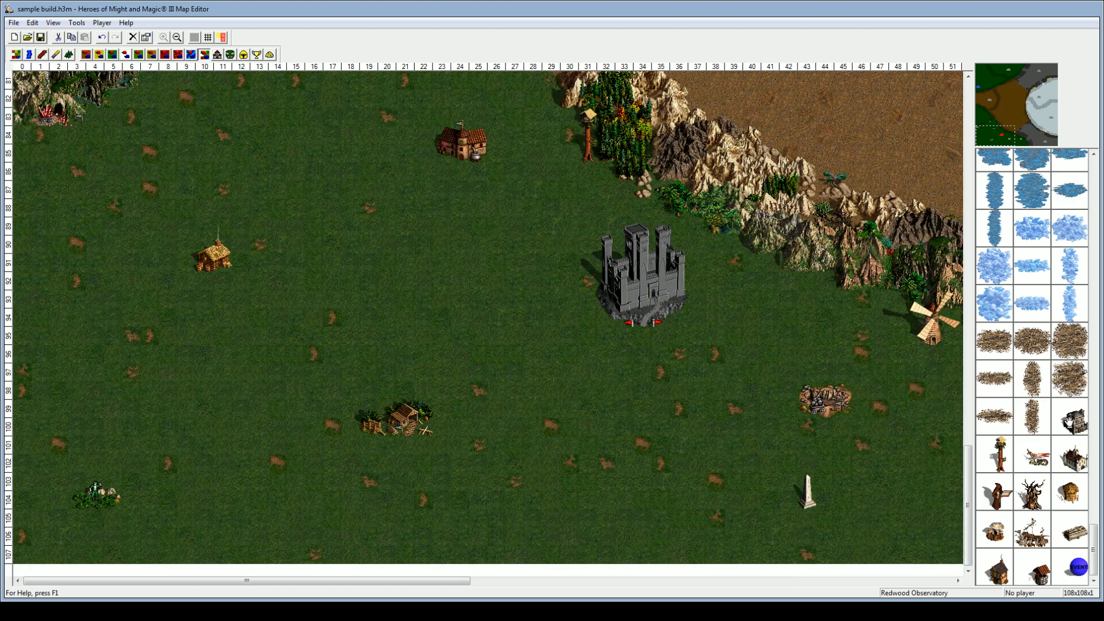
pyautogui.click(1000, 454)
pyautogui.click(566, 296)
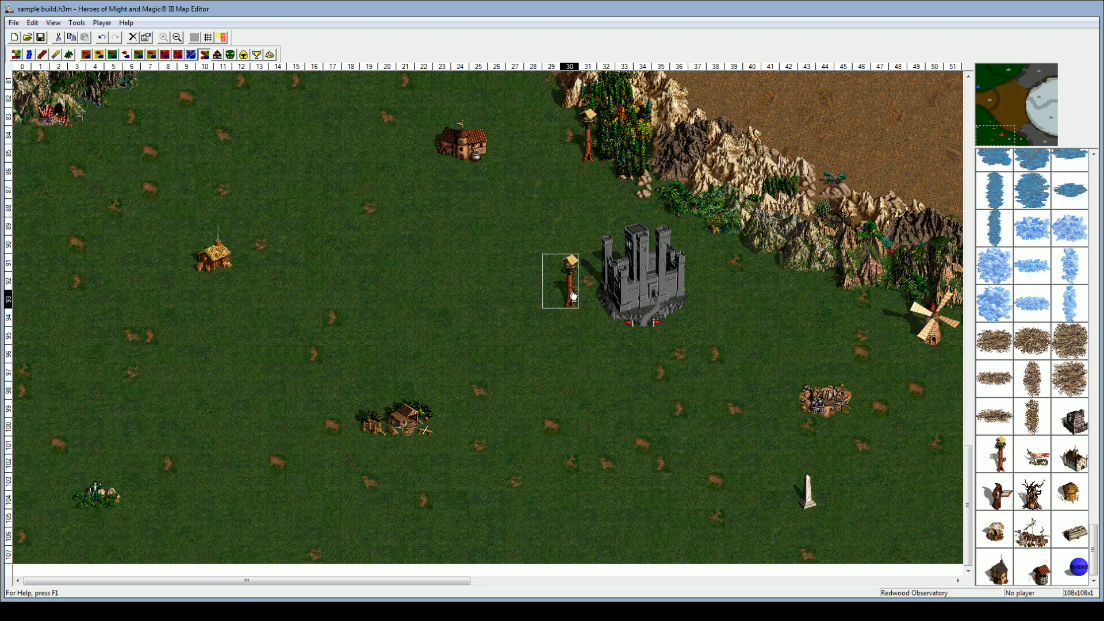
pyautogui.press('Escape')
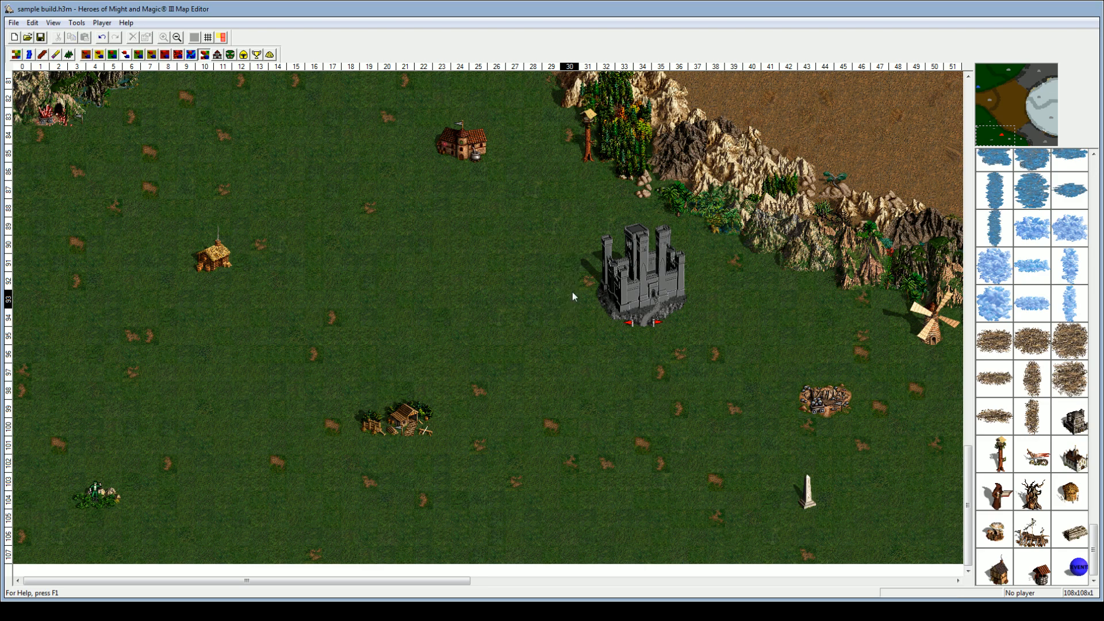
# Step: Place a Learning Stone just west of the grassland town's entrance
pyautogui.moveTo(1094, 540); pyautogui.dragTo(1100, 326)
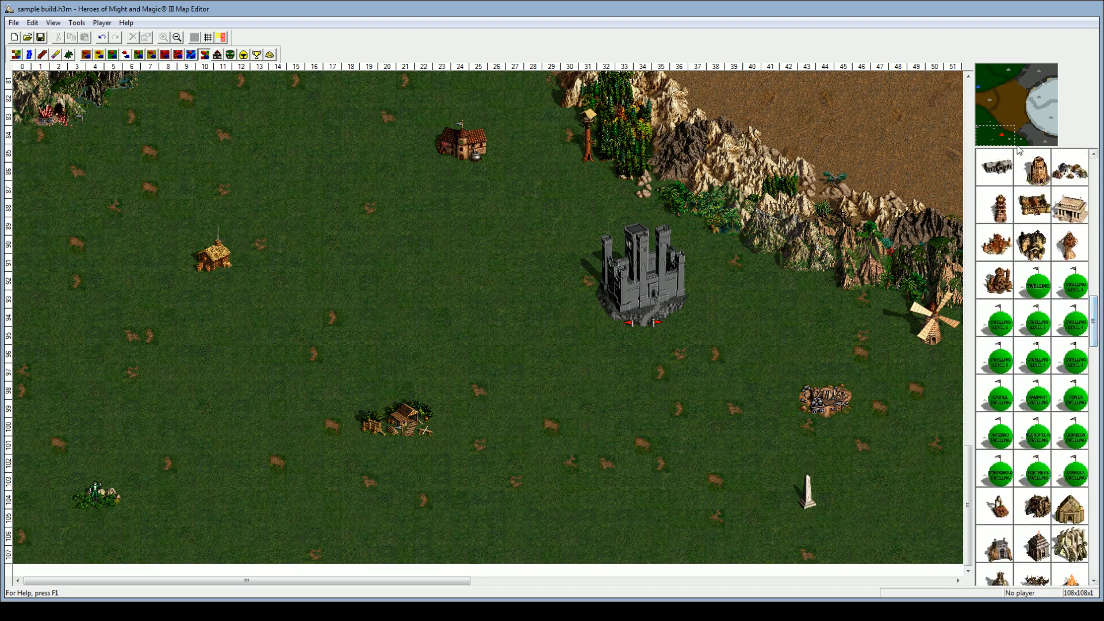
pyautogui.scroll(3, 1083, 312)
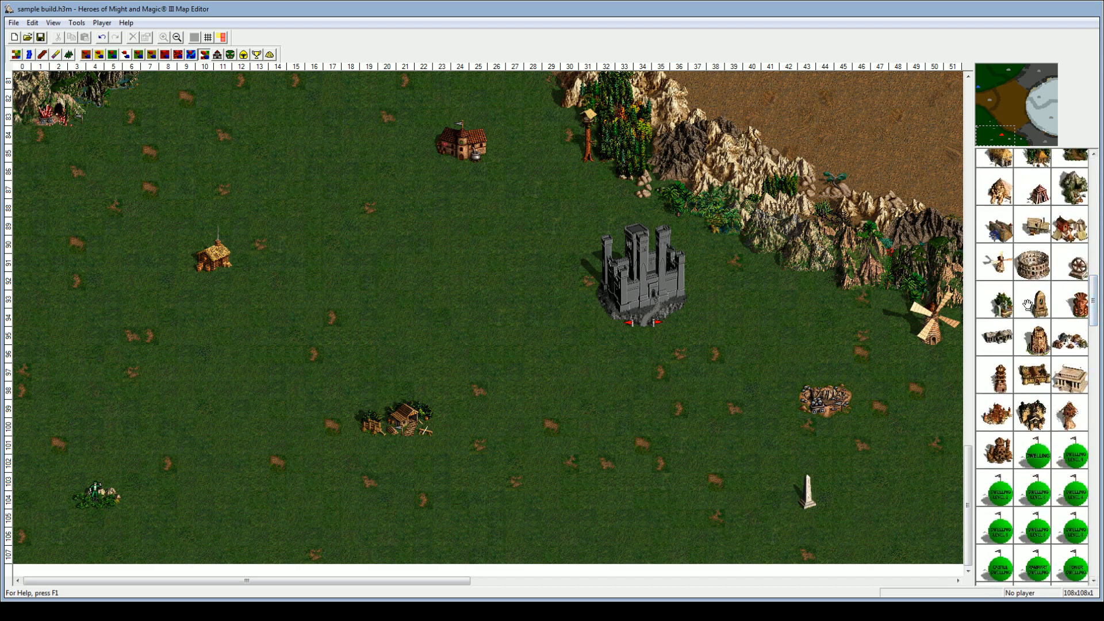
pyautogui.click(1027, 304)
pyautogui.click(568, 321)
pyautogui.click(636, 313)
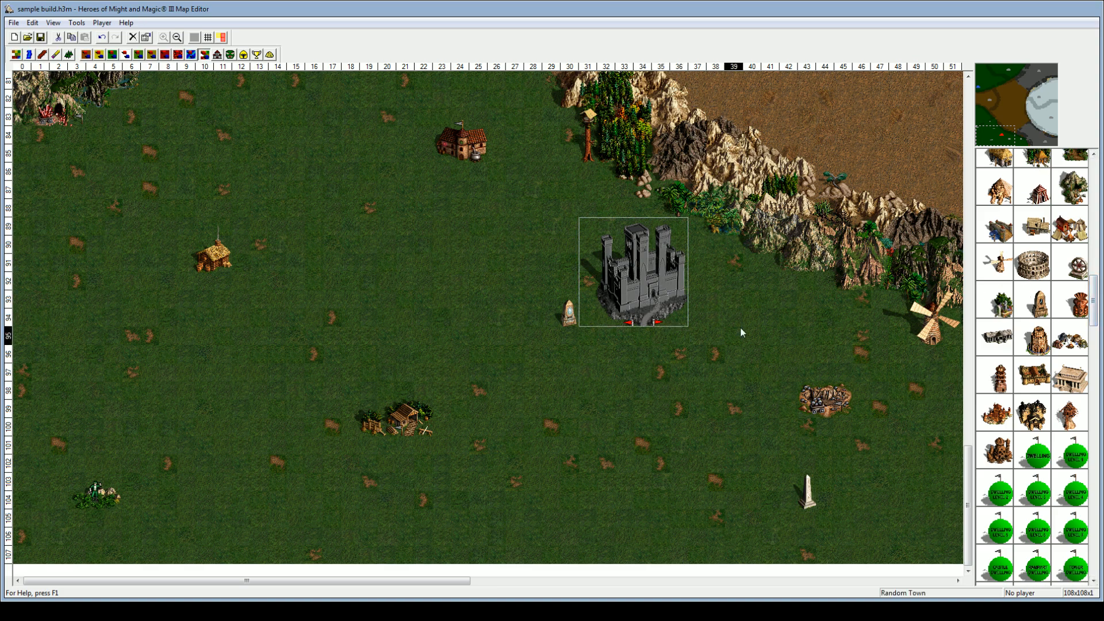
# Step: Place a Marletto Tower in the western grassland and a Garden of Revelation northwest of the red-roofed tavern
pyautogui.moveTo(1094, 306); pyautogui.dragTo(1093, 296)
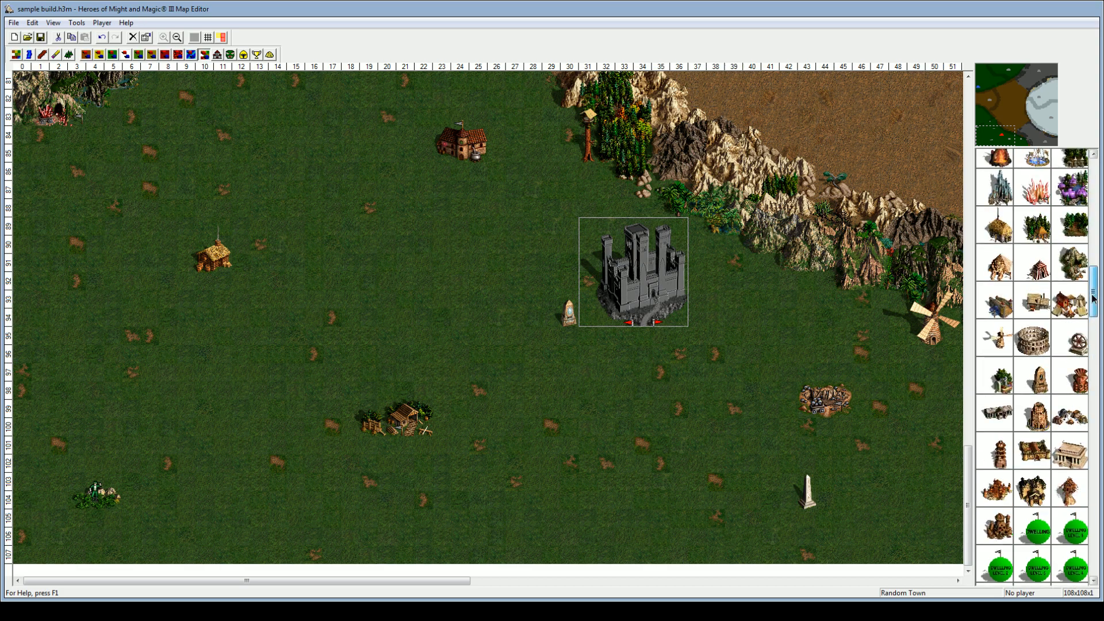
pyautogui.scroll(-1, 1093, 296)
pyautogui.click(1035, 391)
pyautogui.click(288, 432)
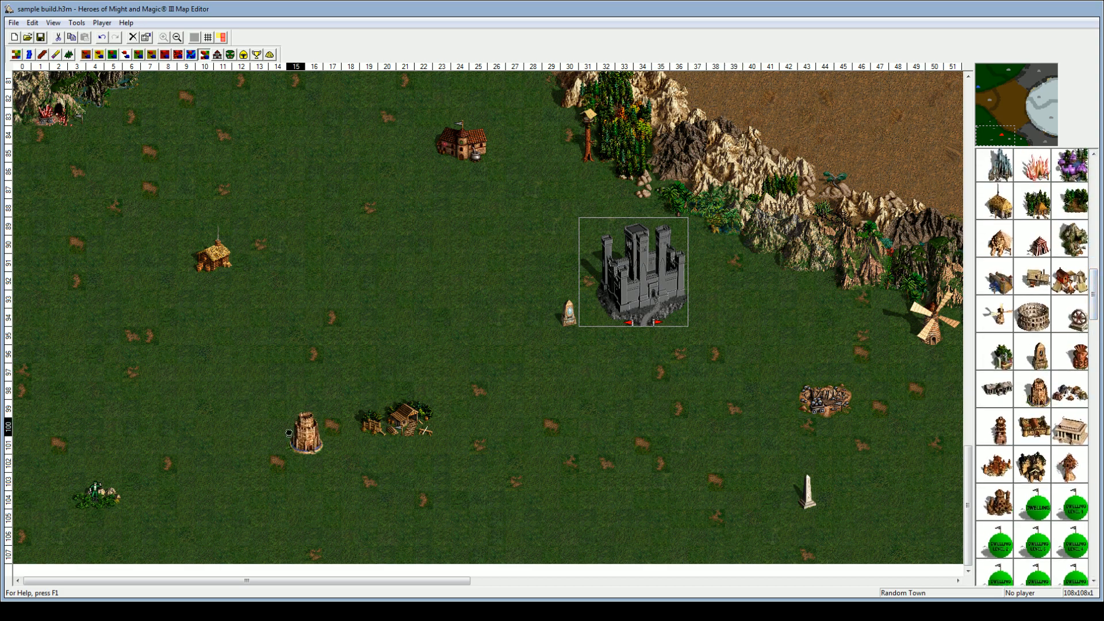
pyautogui.click(153, 354)
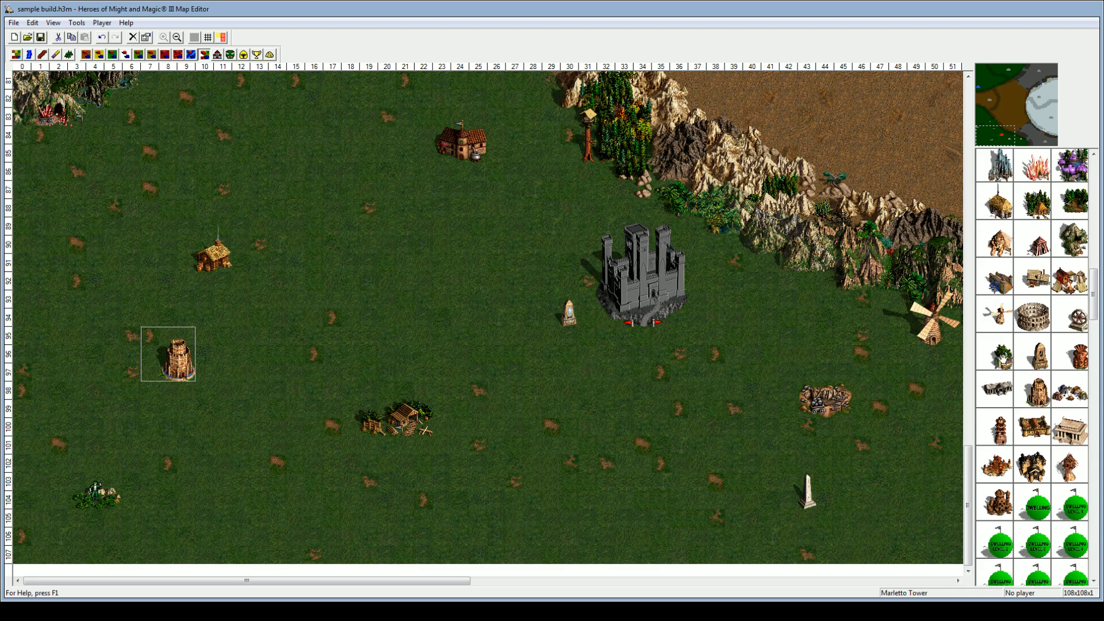
pyautogui.click(423, 96)
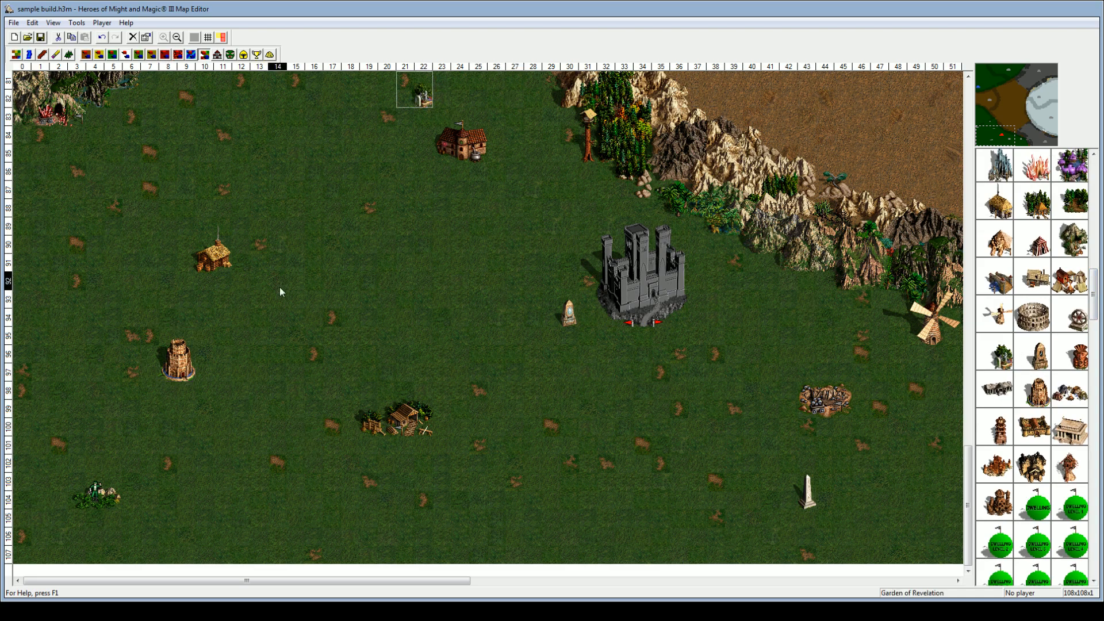
# Step: Move the Garden of Revelation about four tiles west, farther from the red-roofed tavern
pyautogui.moveTo(423, 99); pyautogui.dragTo(350, 117)
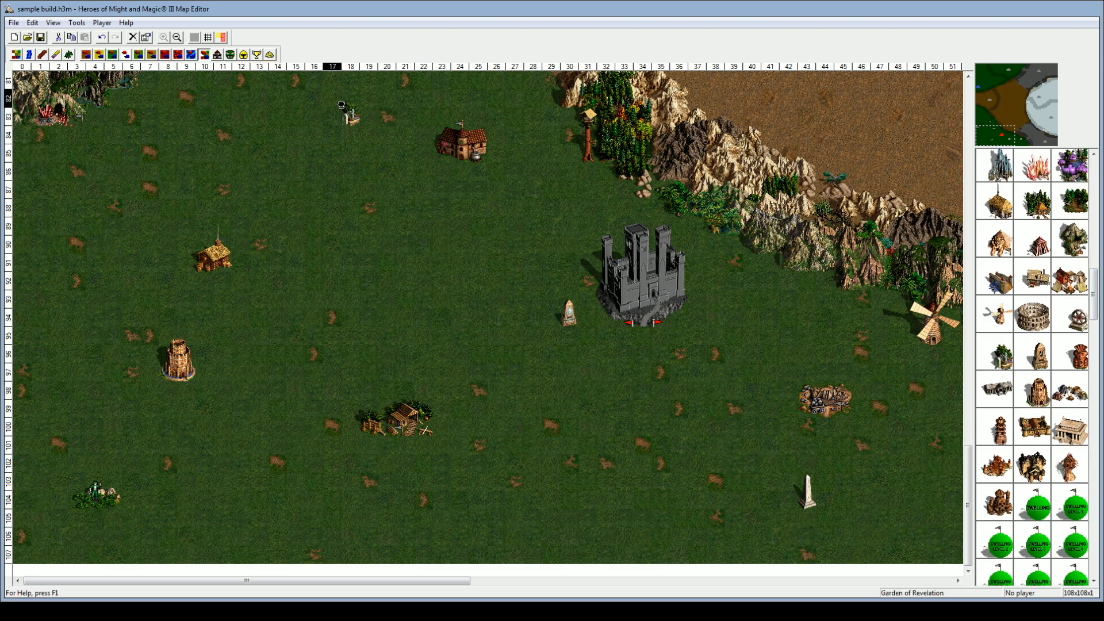
pyautogui.click(445, 266)
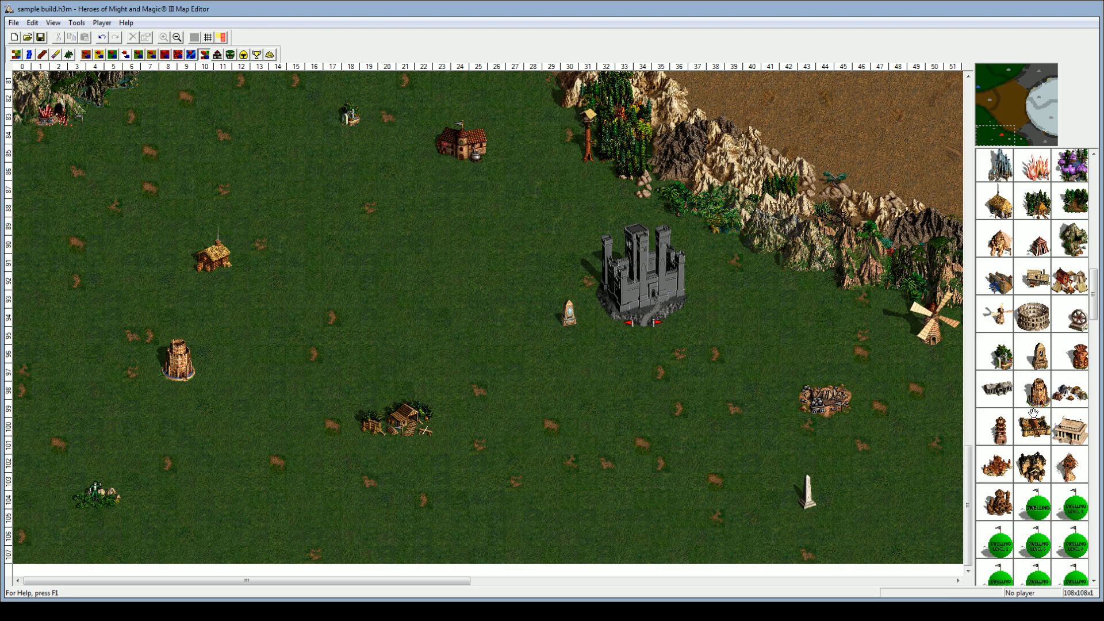
# Step: Try an Arena southwest of the water wheel and a School of Magic northeast of the obelisk, and remove both
pyautogui.click(1032, 316)
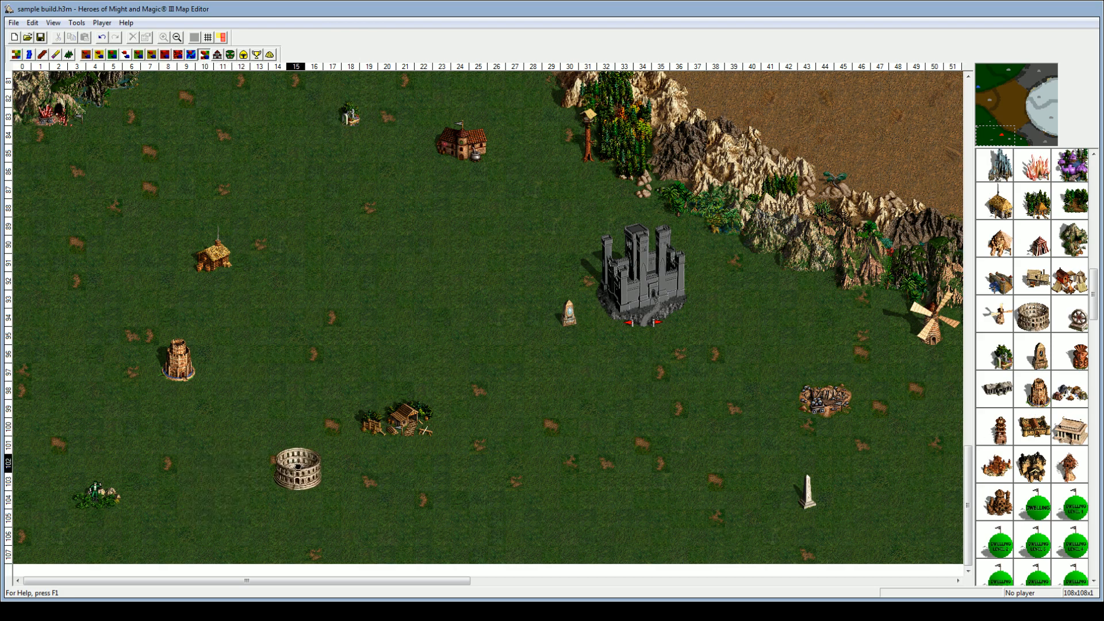
pyautogui.click(298, 466)
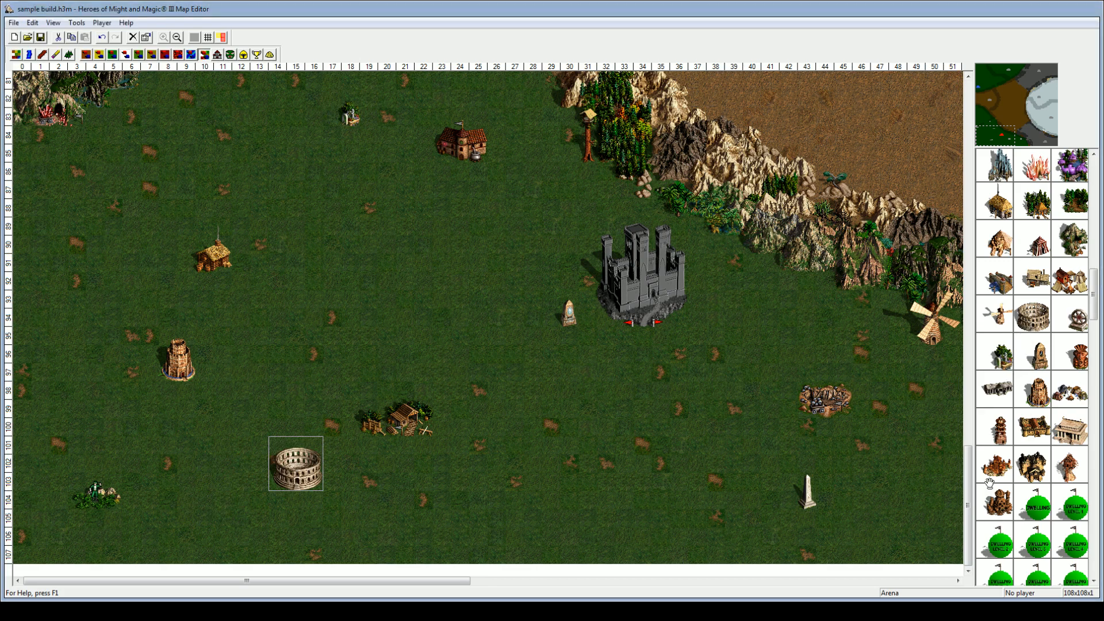
pyautogui.click(998, 430)
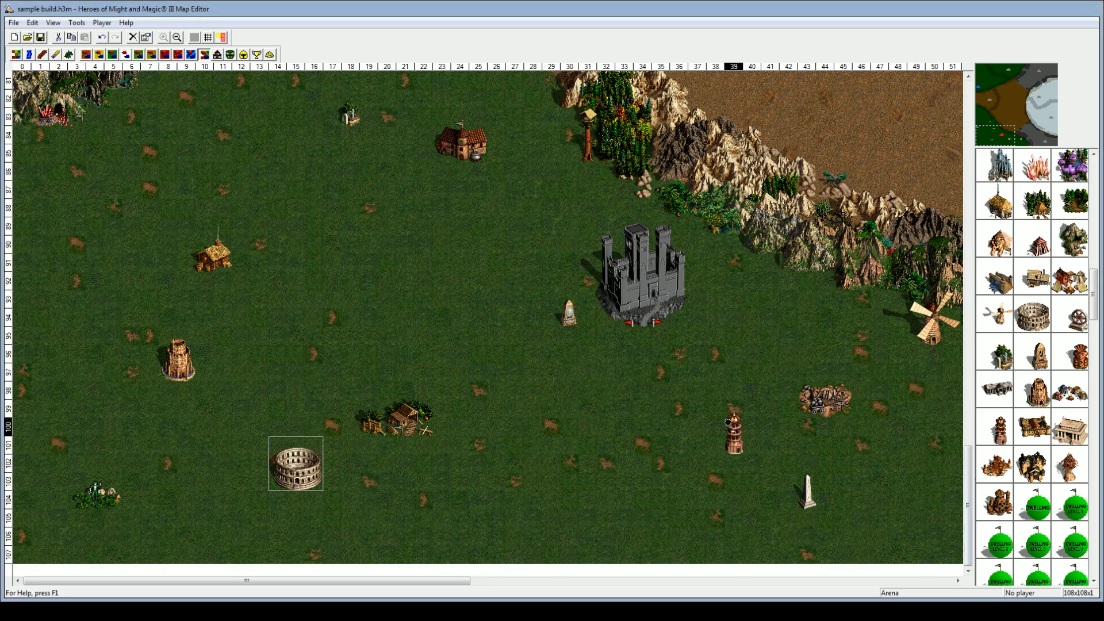
pyautogui.click(893, 449)
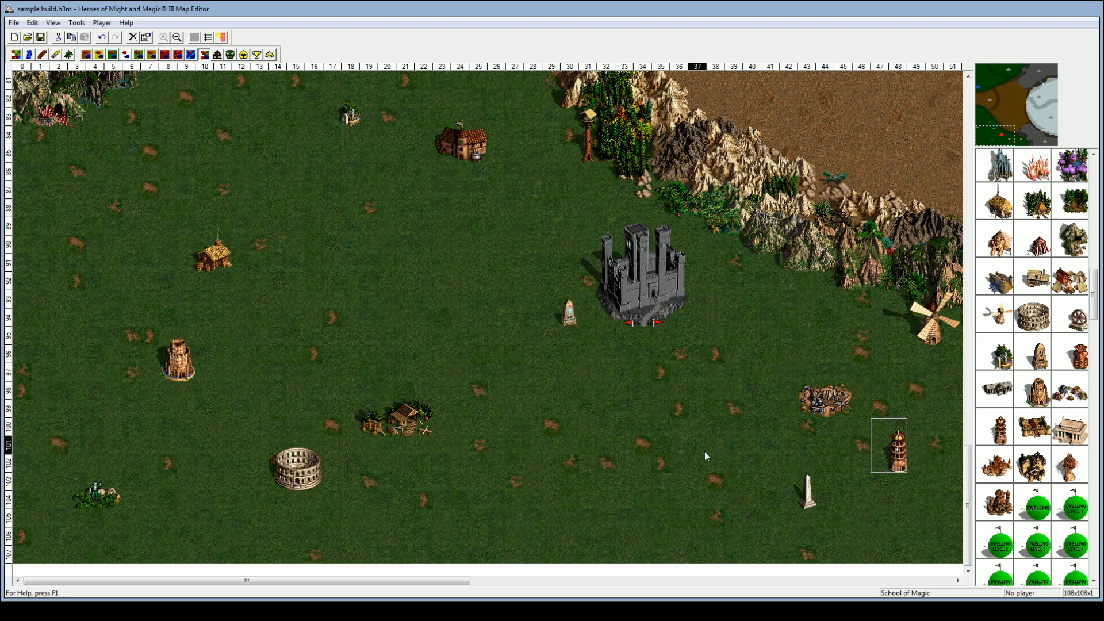
pyautogui.press('Delete')
pyautogui.click(291, 467)
pyautogui.press('Delete')
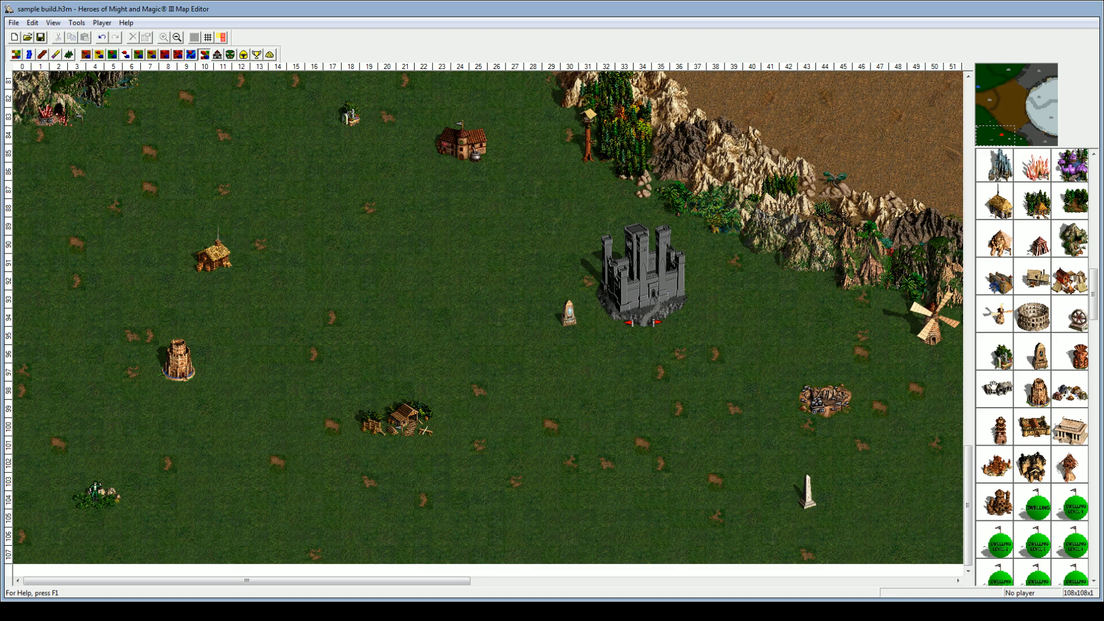
# Step: Place a Seer's Hut in the open grassland between the grassland town and the western hut
pyautogui.moveTo(1092, 303); pyautogui.dragTo(1094, 182)
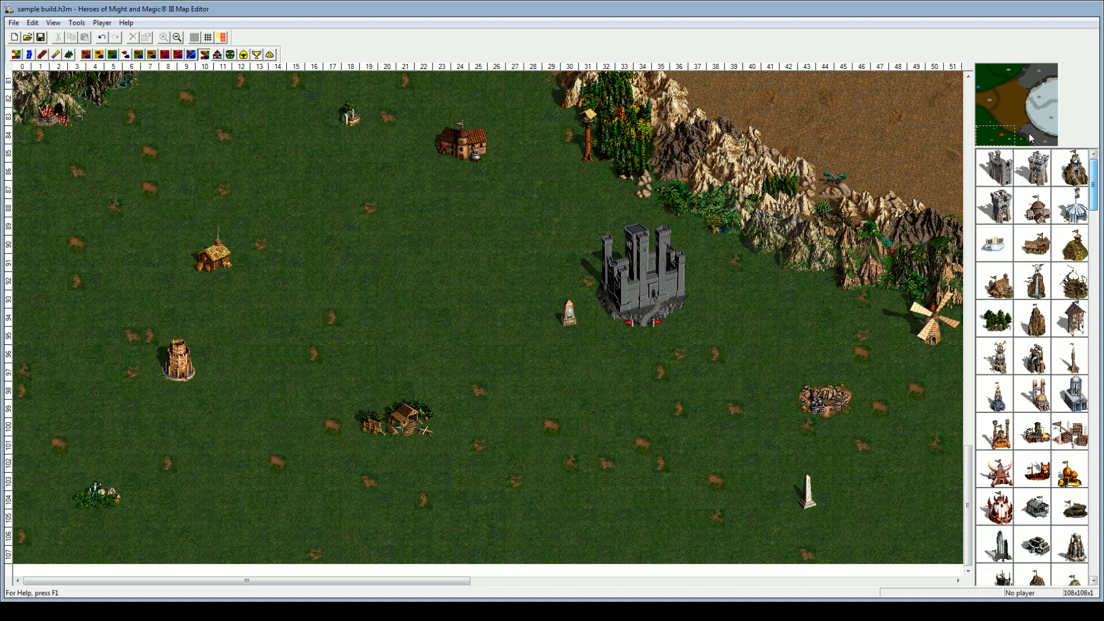
pyautogui.click(113, 54)
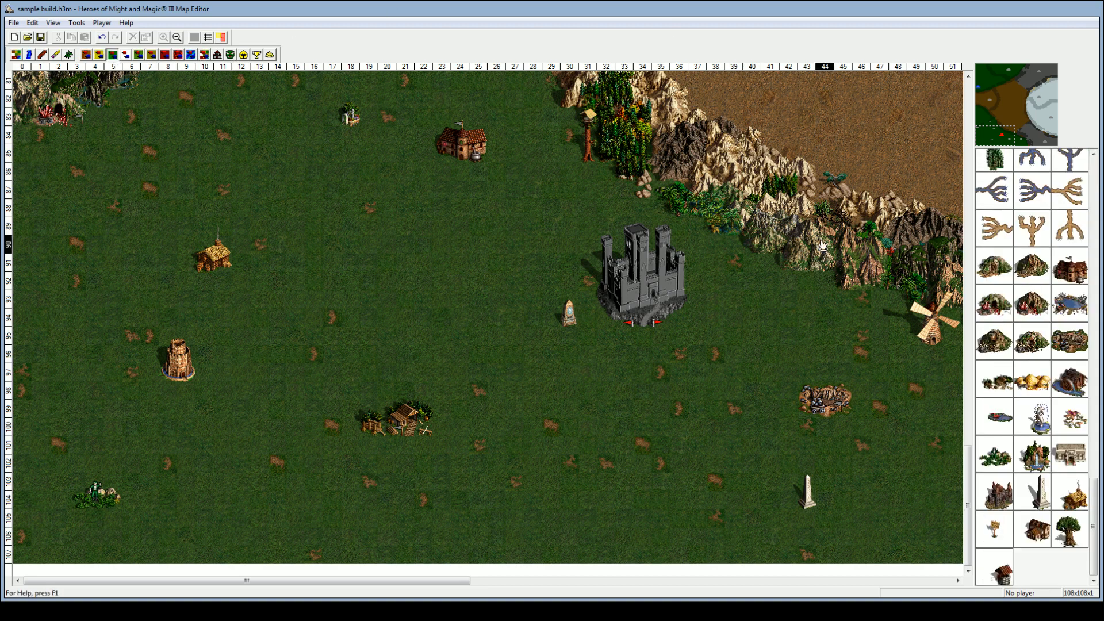
pyautogui.moveTo(1091, 541); pyautogui.dragTo(1090, 445)
pyautogui.click(204, 54)
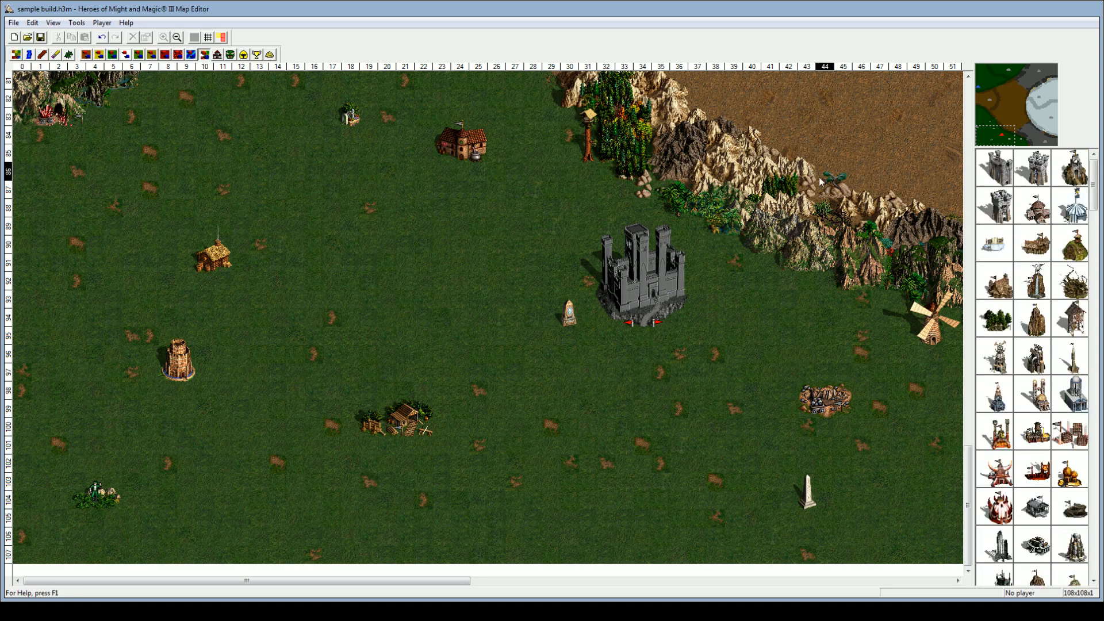
pyautogui.moveTo(1095, 190); pyautogui.dragTo(1087, 555)
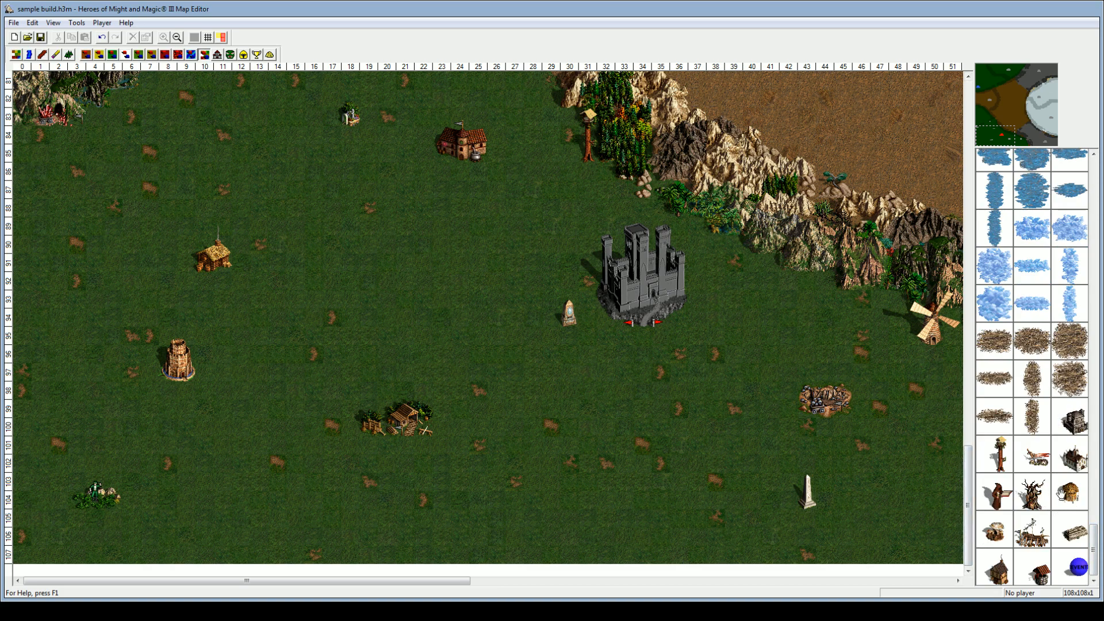
pyautogui.moveTo(1061, 493); pyautogui.dragTo(478, 262)
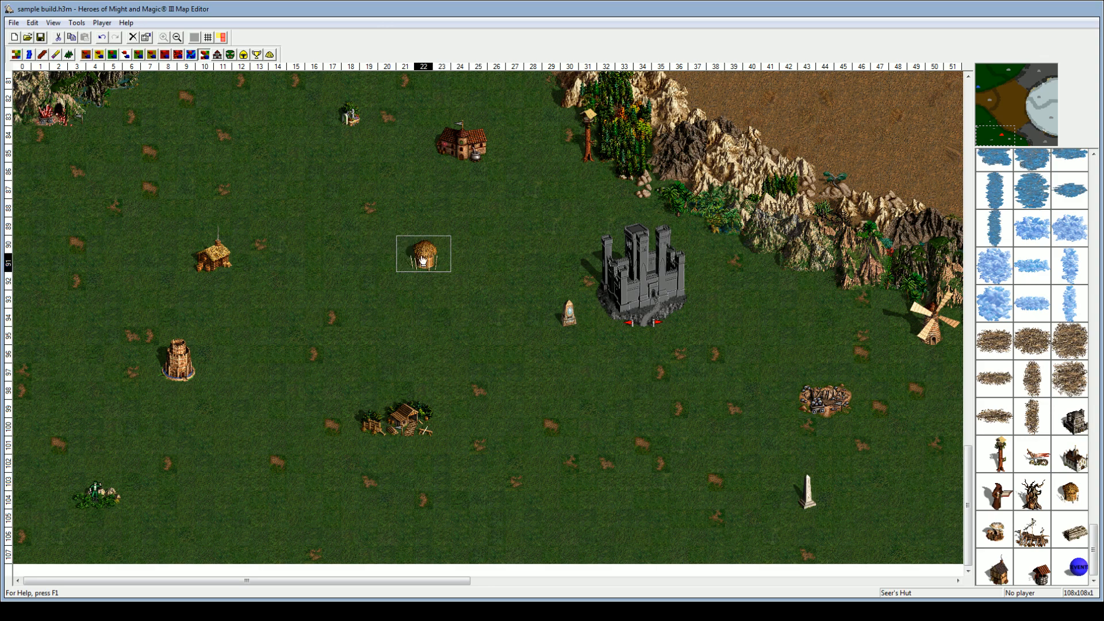
pyautogui.click(453, 363)
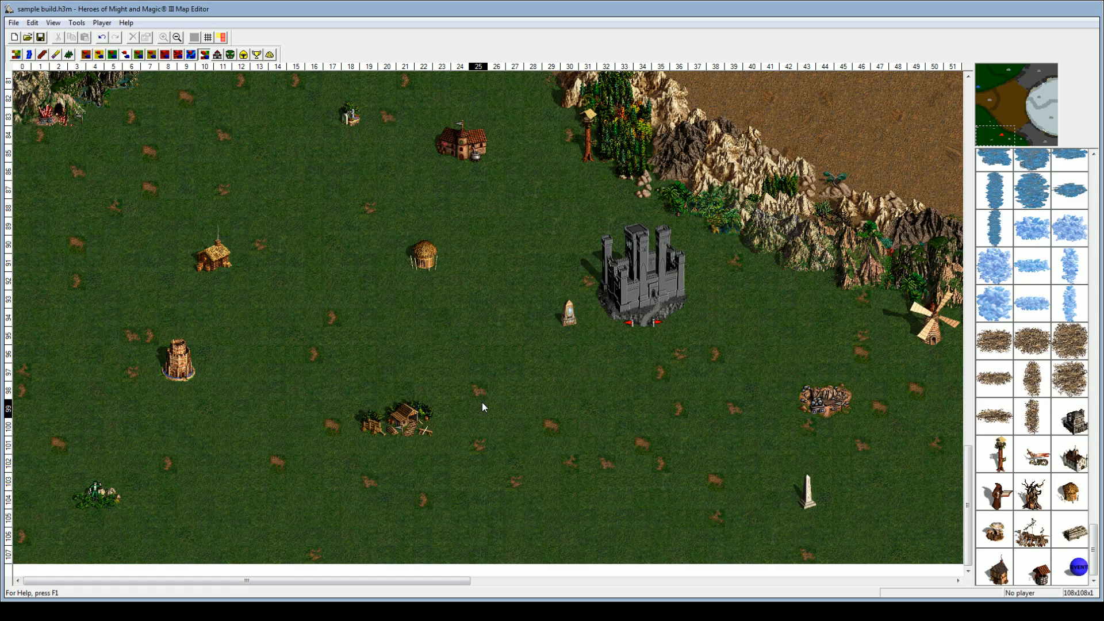
# Step: Replace the Random Monster 7 in the pass northeast of the level 4 dwelling with a Quest Guard at column 25
pyautogui.moveTo(1023, 119); pyautogui.dragTo(990, 121)
pyautogui.click(449, 292)
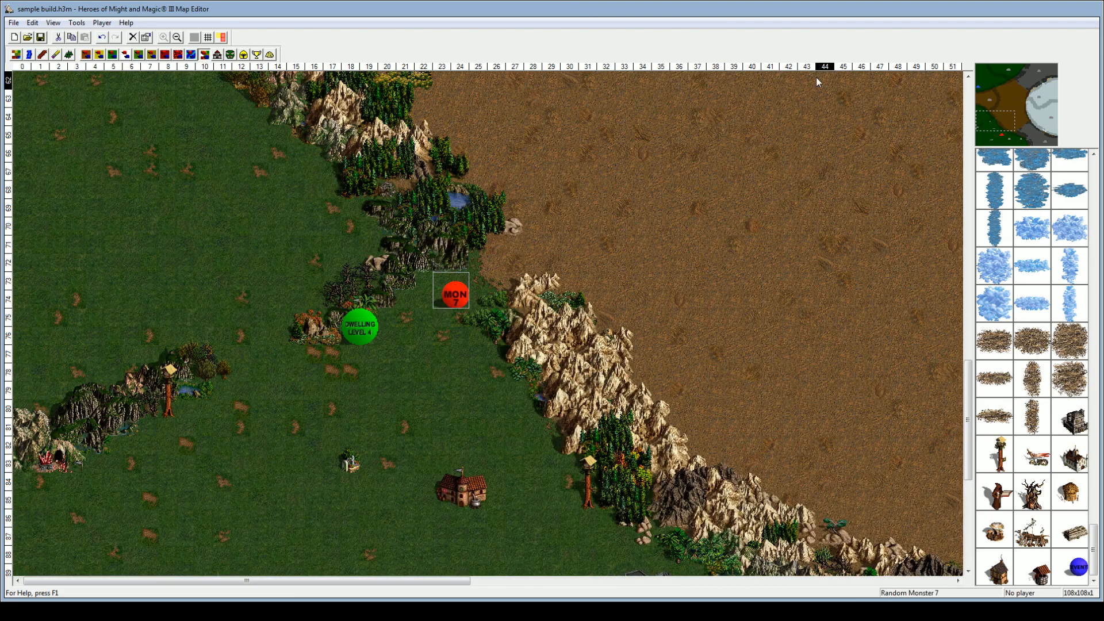
pyautogui.press('Delete')
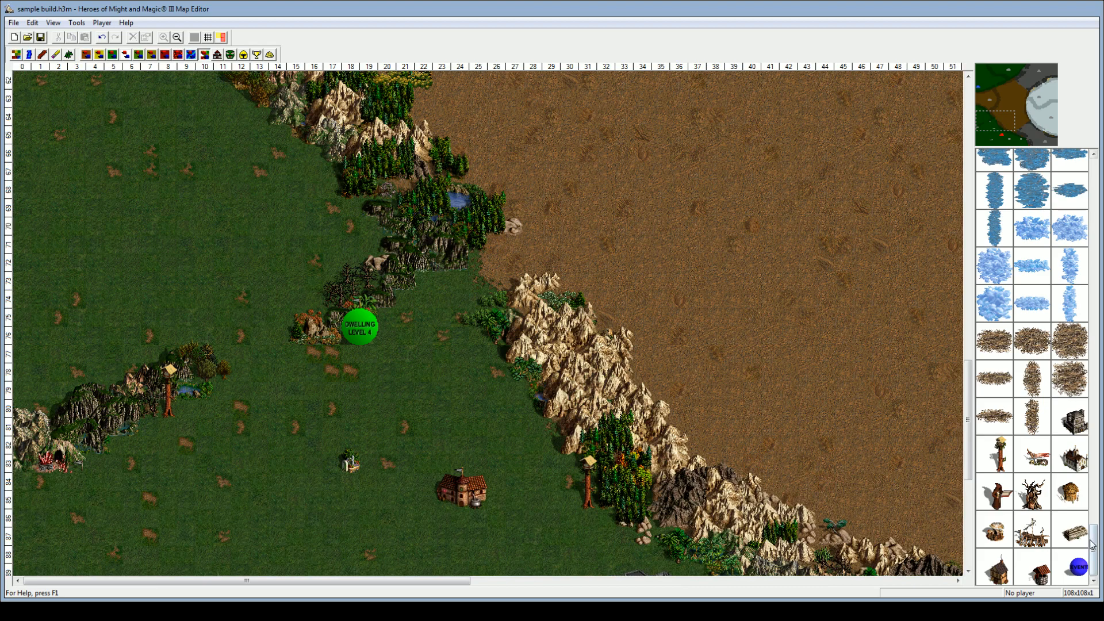
pyautogui.moveTo(1092, 543); pyautogui.dragTo(1095, 408)
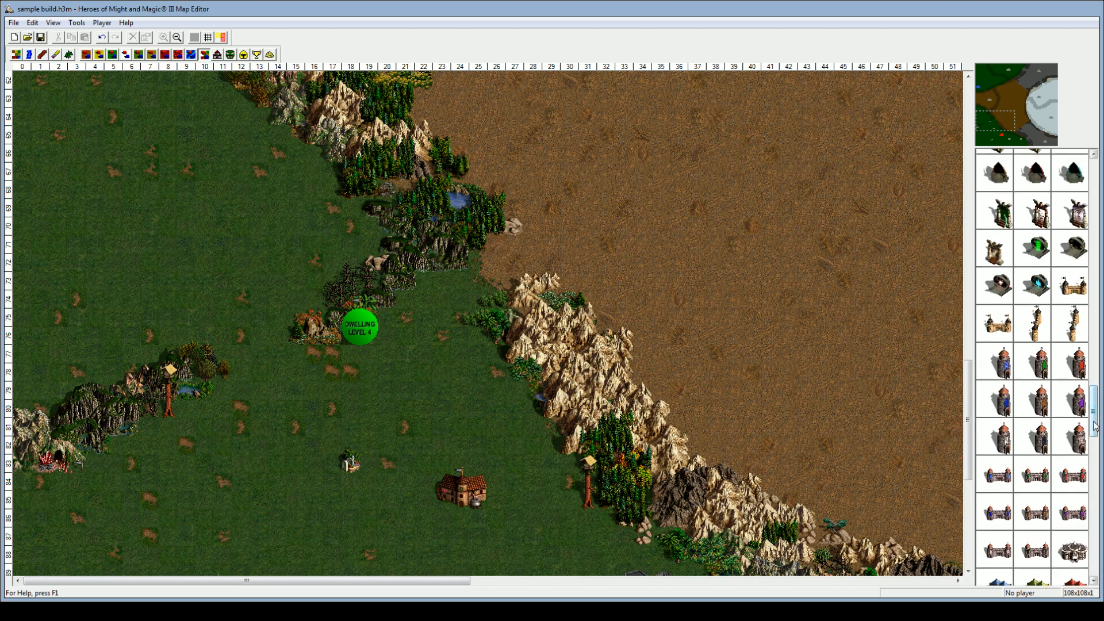
pyautogui.click(1068, 450)
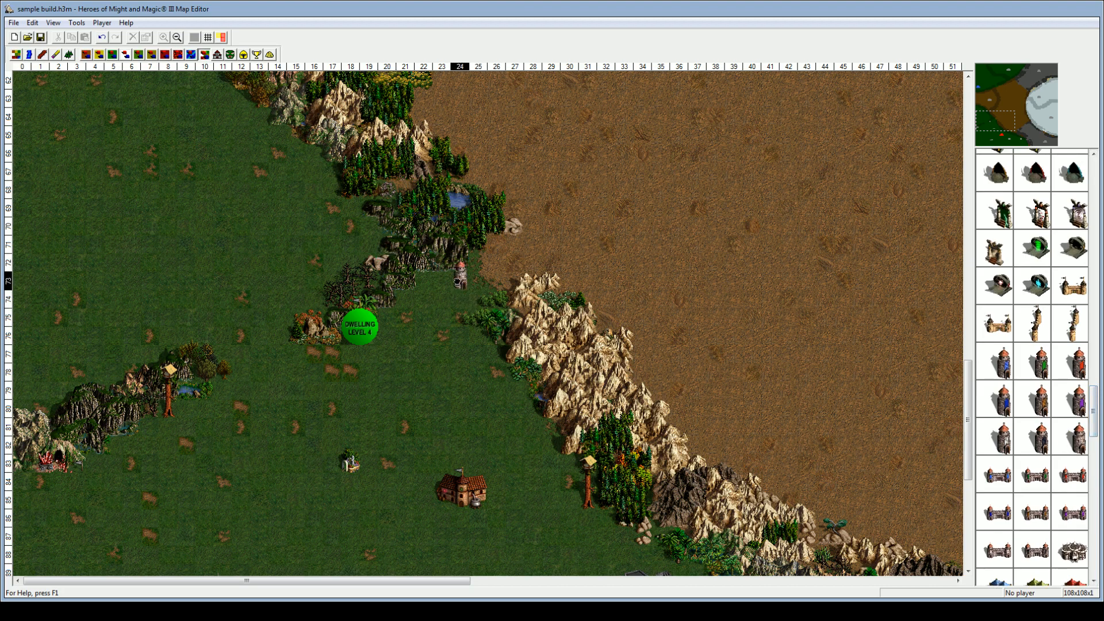
pyautogui.click(459, 283)
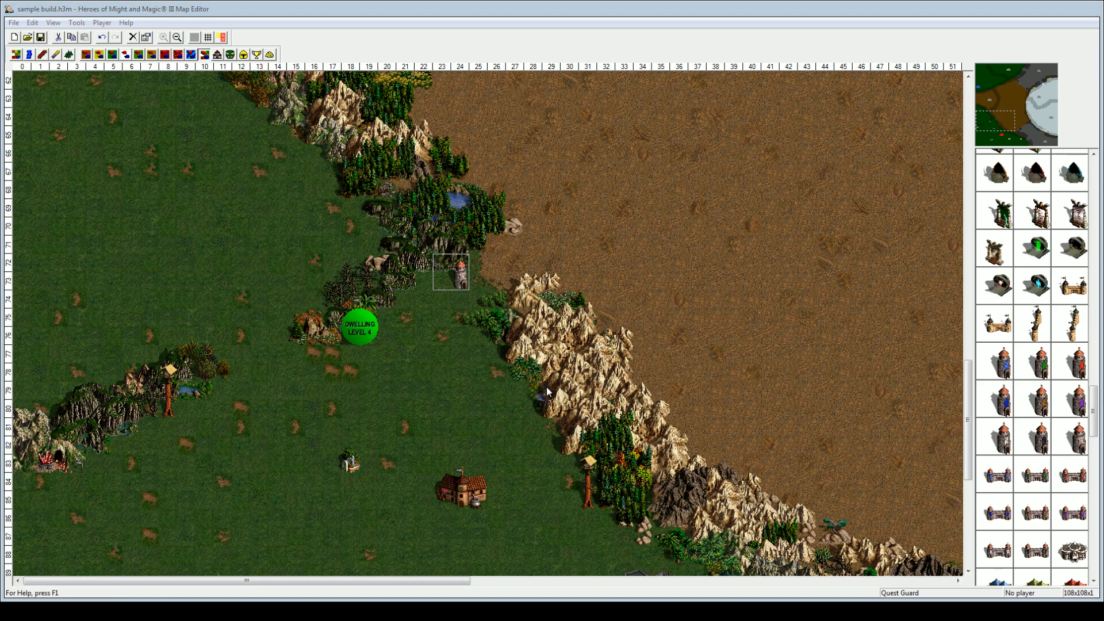
pyautogui.moveTo(463, 279); pyautogui.dragTo(481, 279)
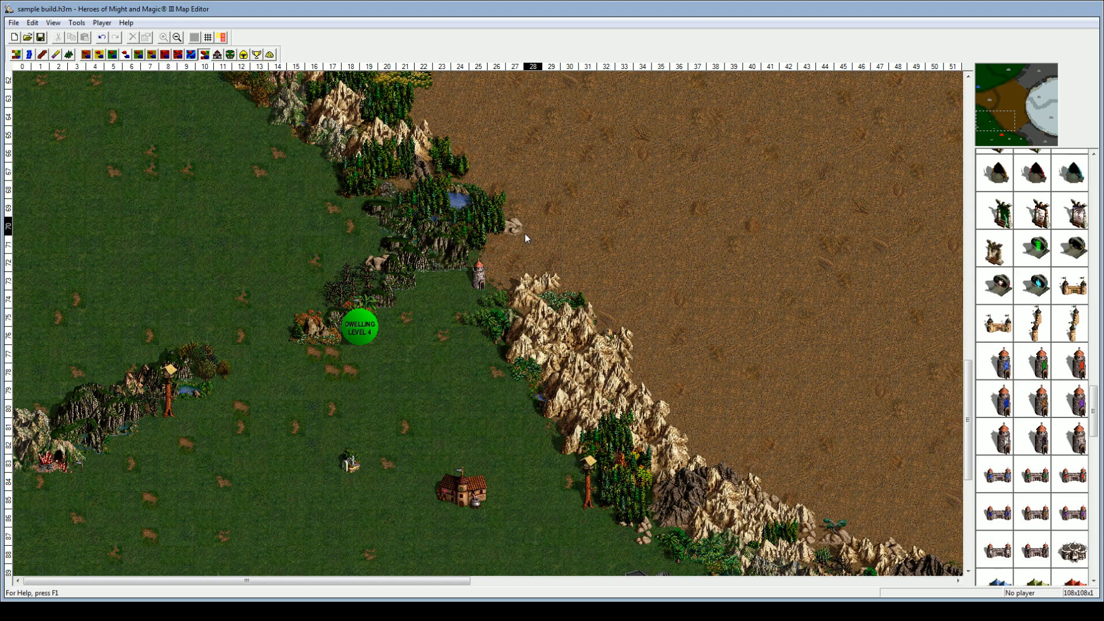
pyautogui.moveTo(1020, 125); pyautogui.dragTo(981, 140)
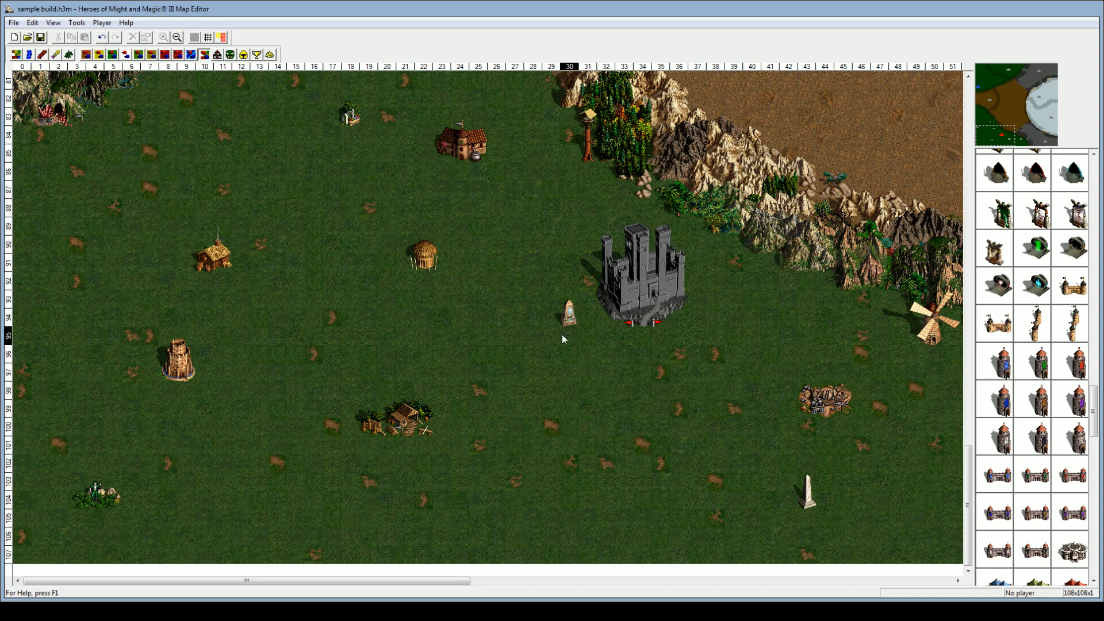
pyautogui.moveTo(977, 141); pyautogui.dragTo(1009, 142)
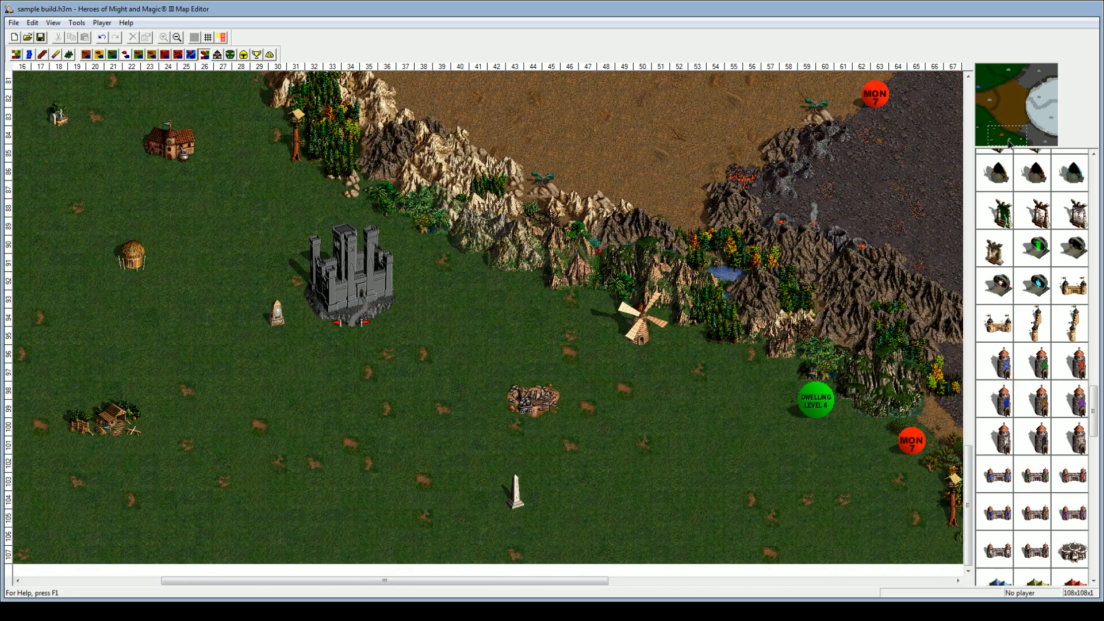
pyautogui.moveTo(1009, 143); pyautogui.dragTo(991, 140)
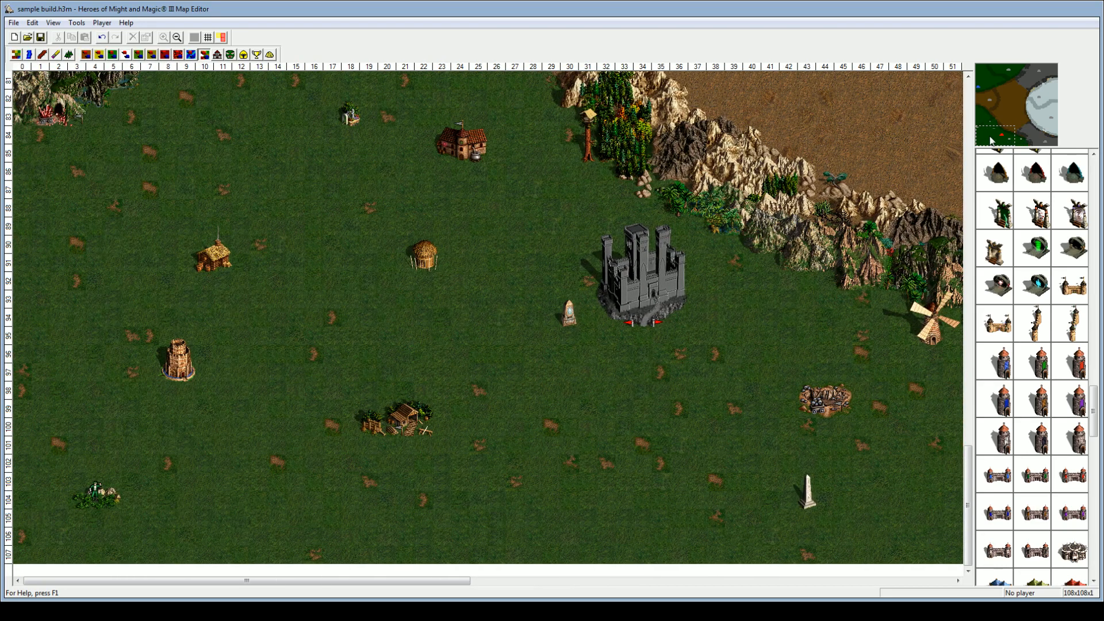
pyautogui.moveTo(991, 140)
pyautogui.mouseDown()
pyautogui.moveTo(989, 127)
pyautogui.moveTo(979, 140)
pyautogui.mouseUp()
# Step: Place a Random Treasure Artifact in the grass southwest of the town's entrance
pyautogui.click(257, 54)
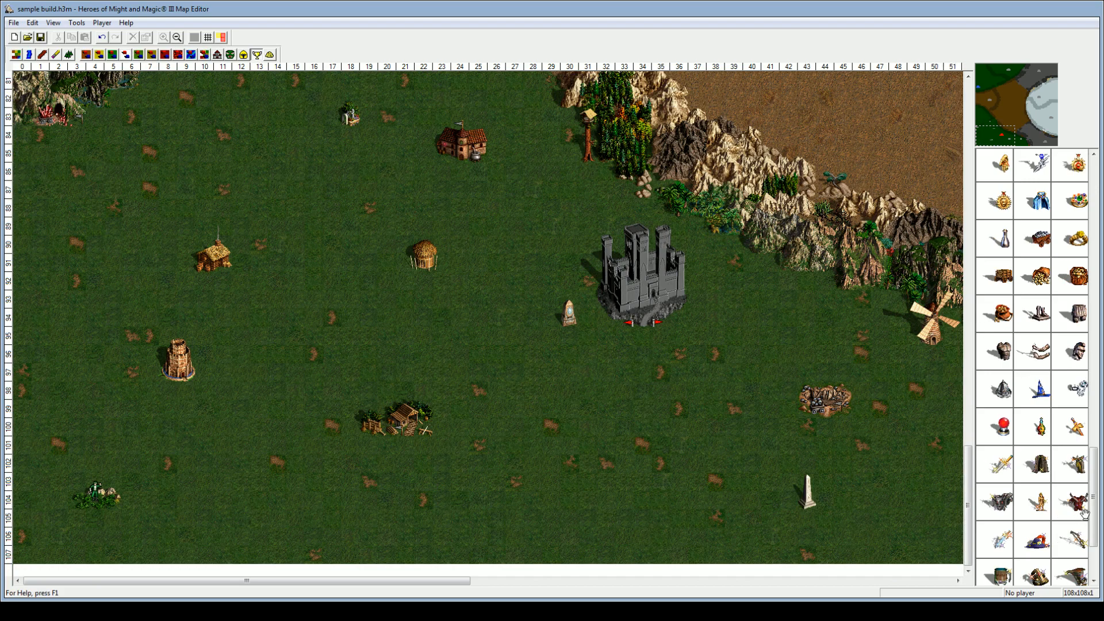
pyautogui.moveTo(1091, 513); pyautogui.dragTo(1089, 547)
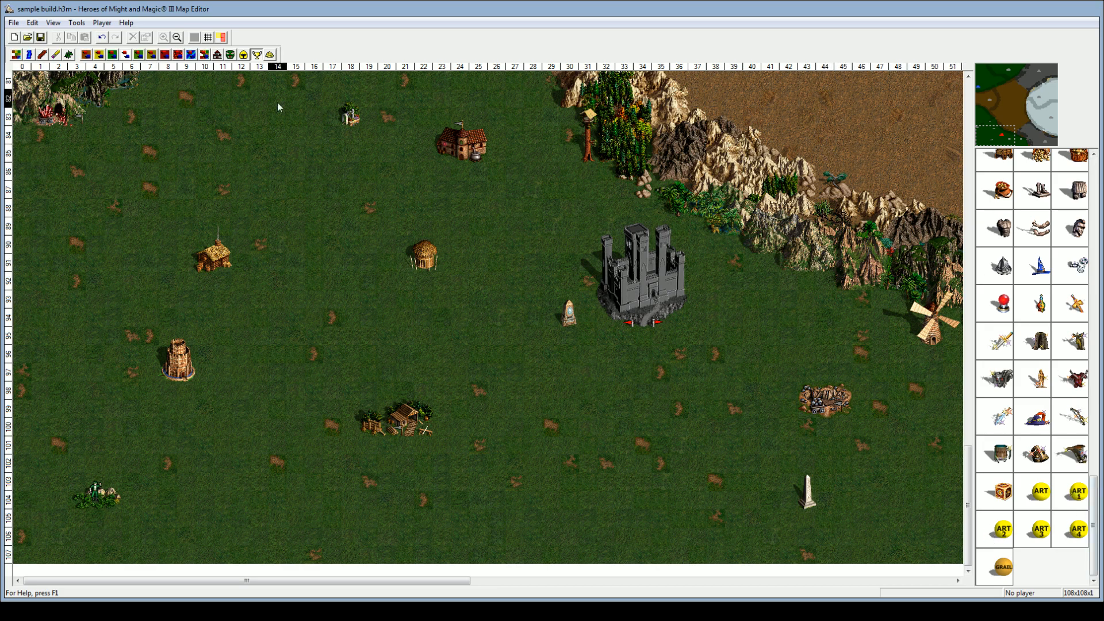
pyautogui.click(56, 54)
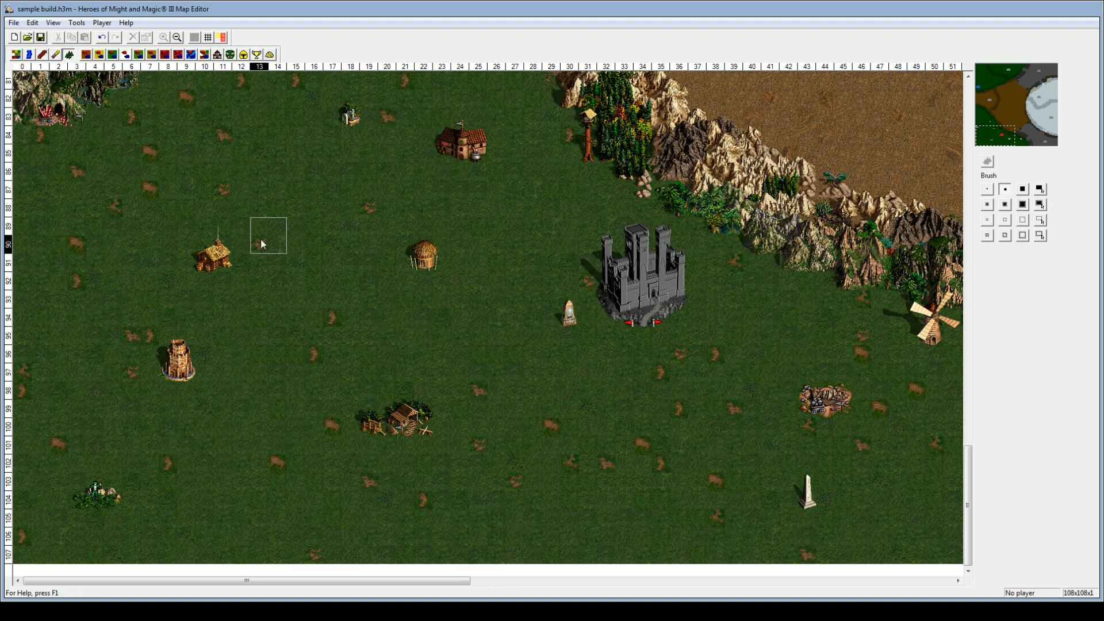
pyautogui.click(257, 55)
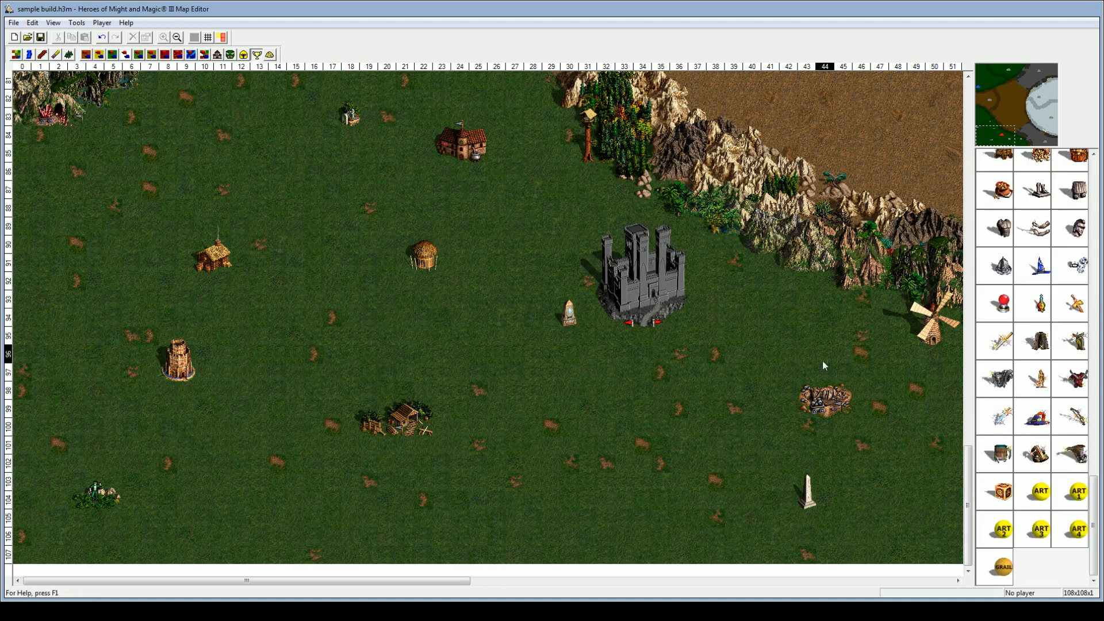
pyautogui.click(1078, 490)
pyautogui.click(587, 373)
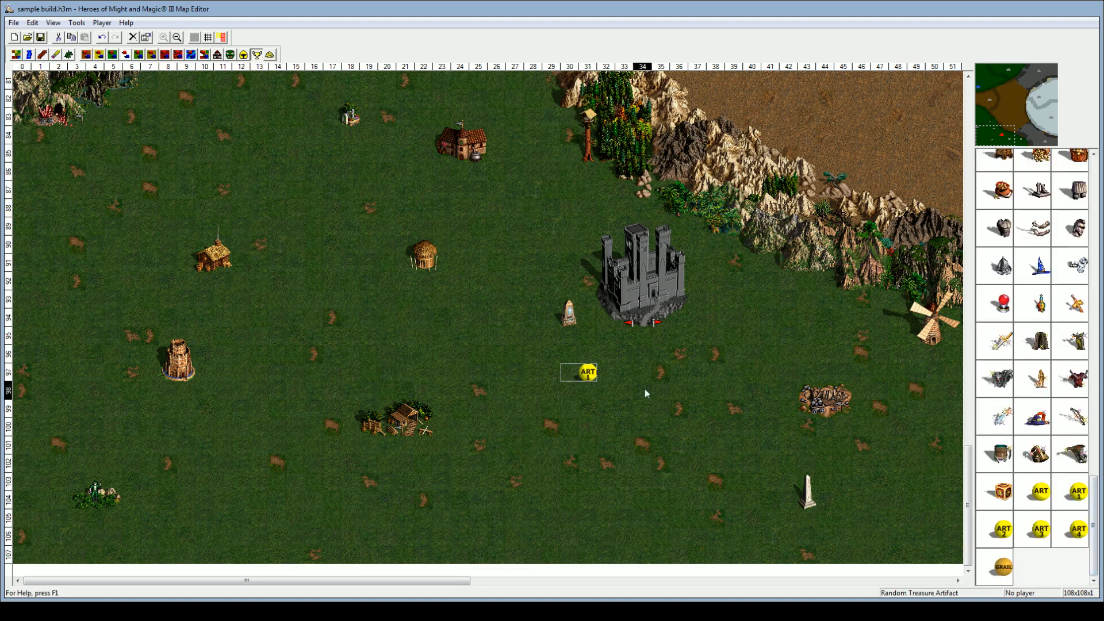
# Step: Place a Random Minor Artifact near the southwestern map corner and a Random Major Artifact south of the western obstacle band
pyautogui.click(1014, 536)
pyautogui.click(185, 538)
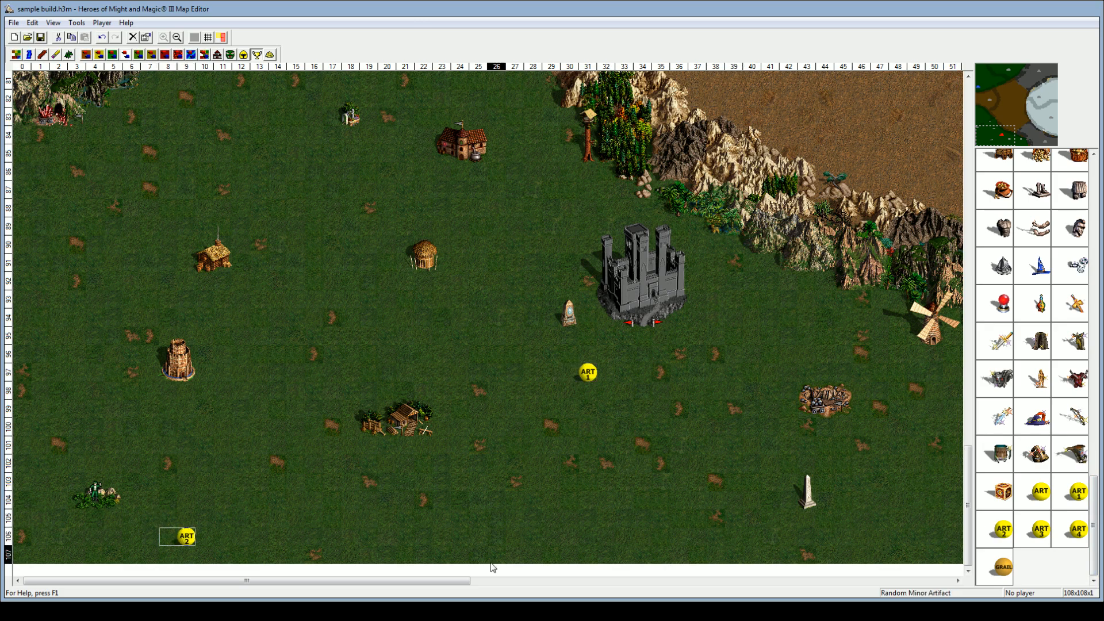
pyautogui.click(1041, 528)
pyautogui.click(76, 171)
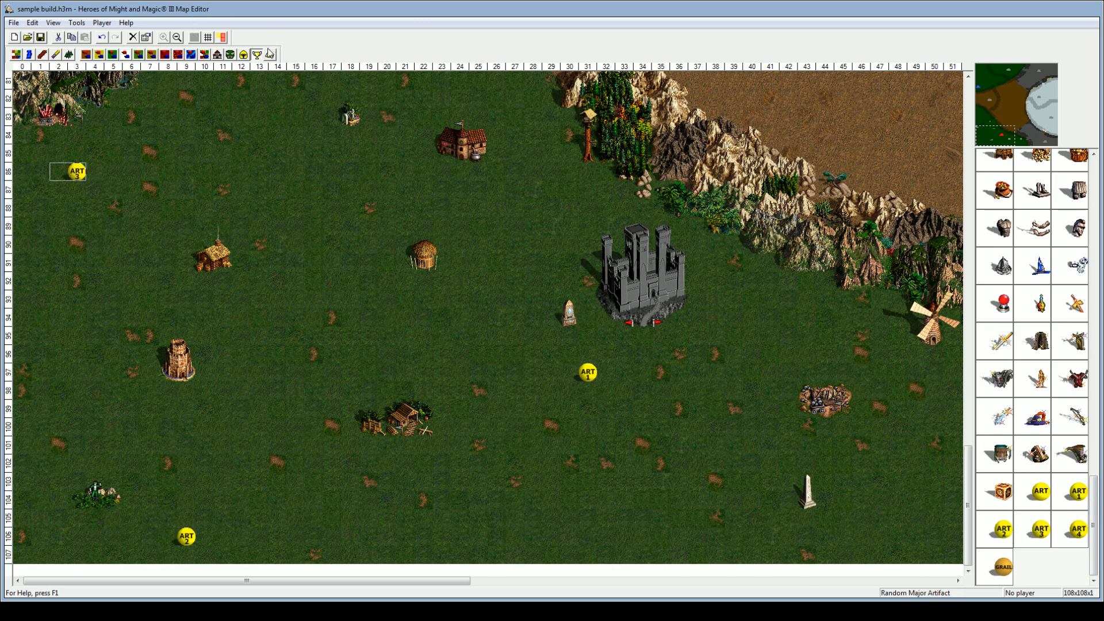
# Step: Place Treasure Chests northwest of the tavern, below the mountains west of the windmill, and on the southern edge below the level 6 dwelling
pyautogui.click(269, 54)
pyautogui.click(1002, 167)
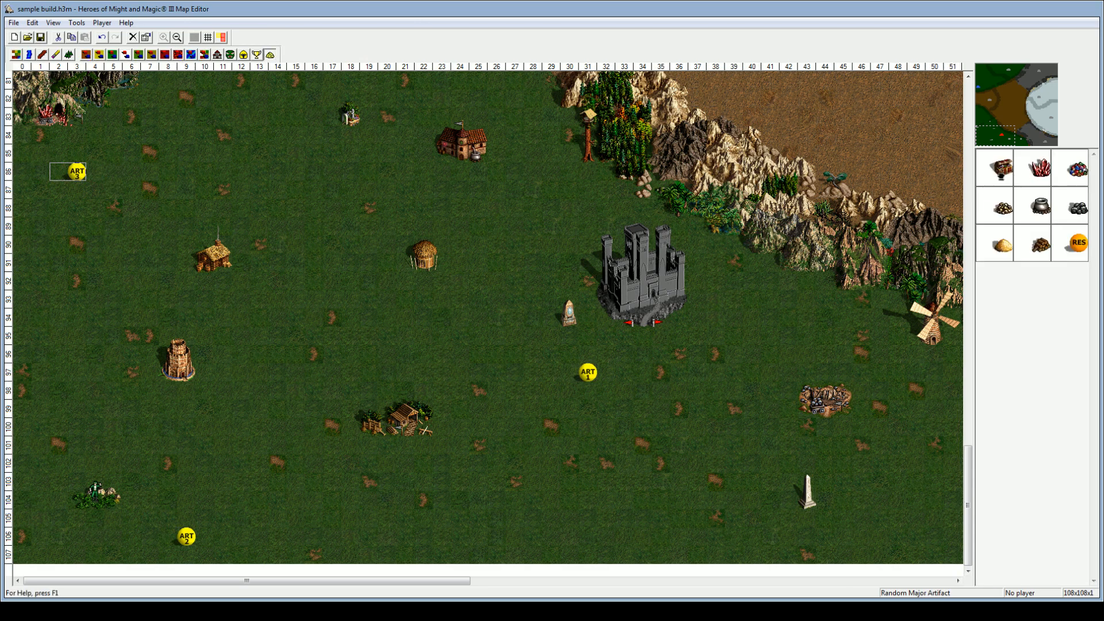
pyautogui.click(395, 107)
pyautogui.click(811, 289)
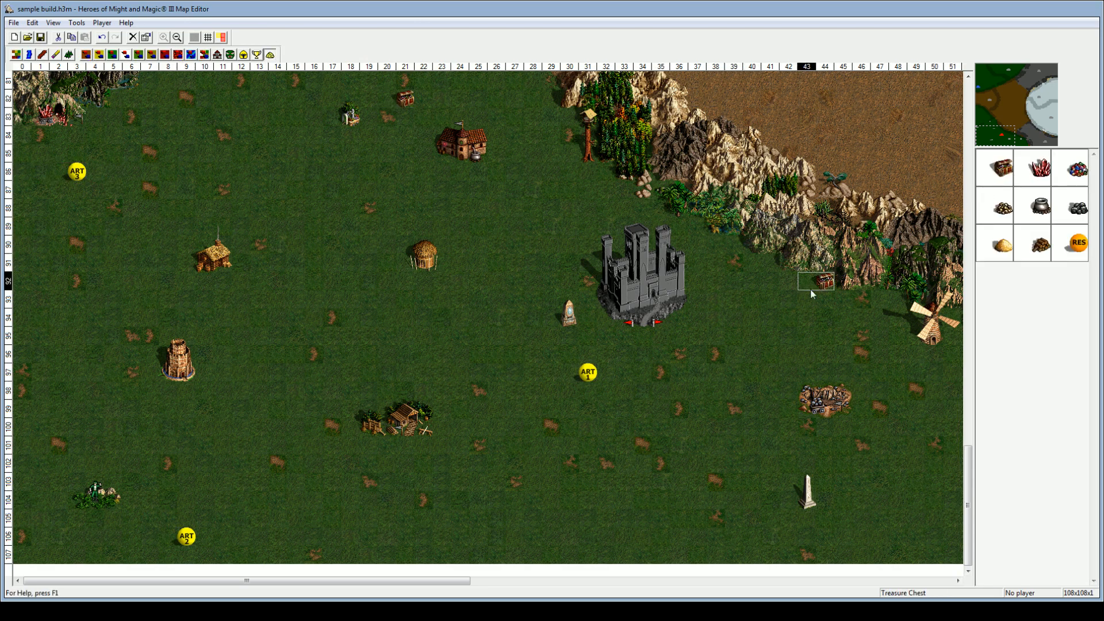
pyautogui.click(1029, 136)
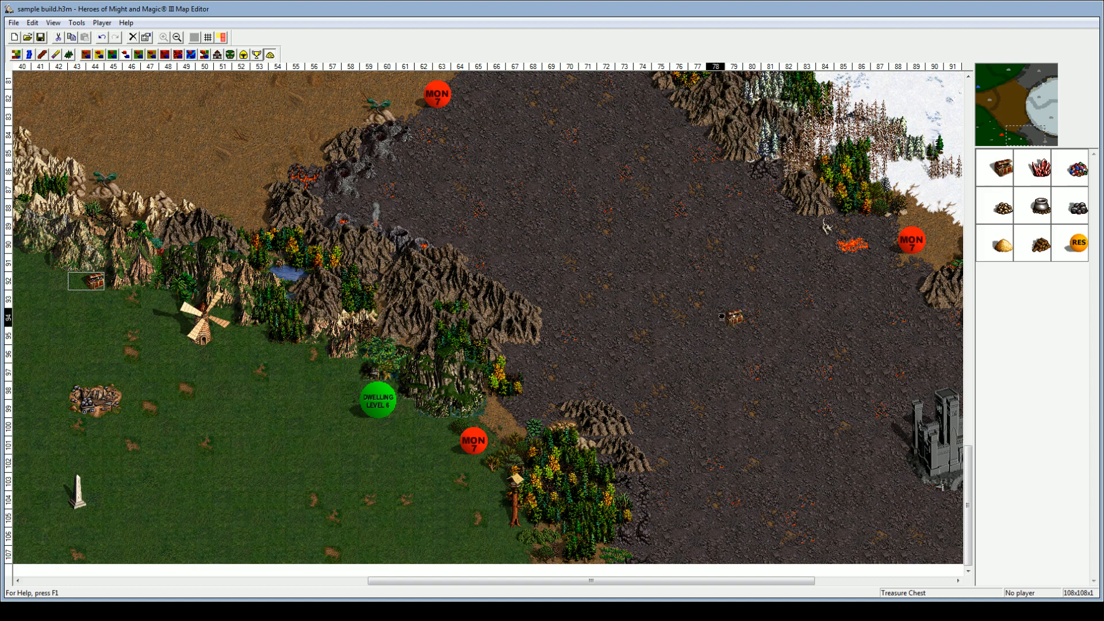
pyautogui.click(1006, 146)
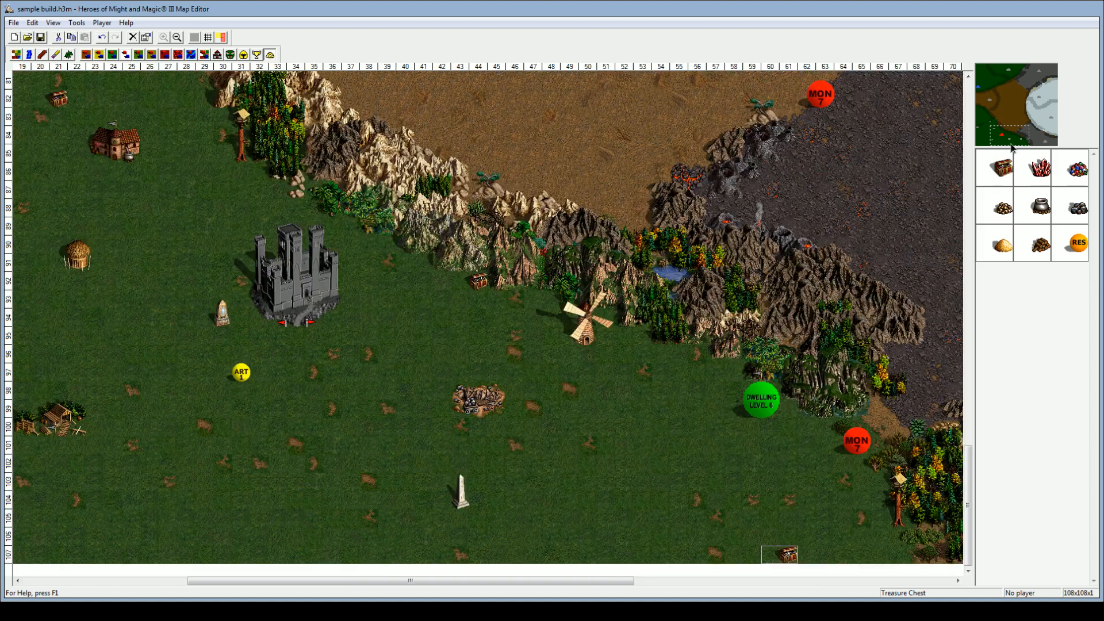
pyautogui.click(999, 144)
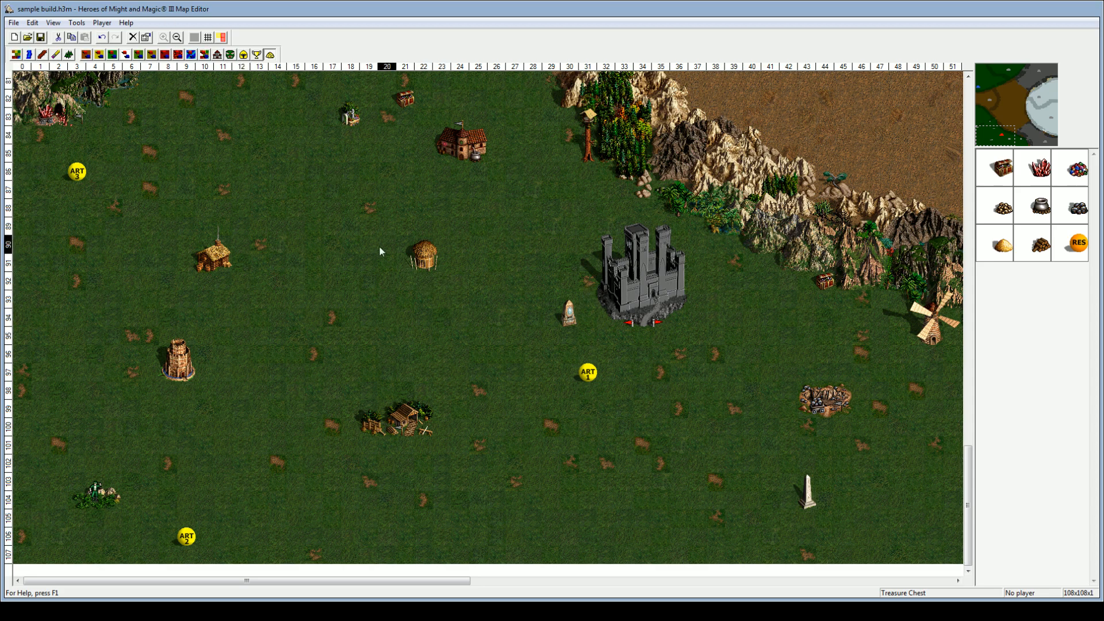
pyautogui.scroll(6, 599, 183)
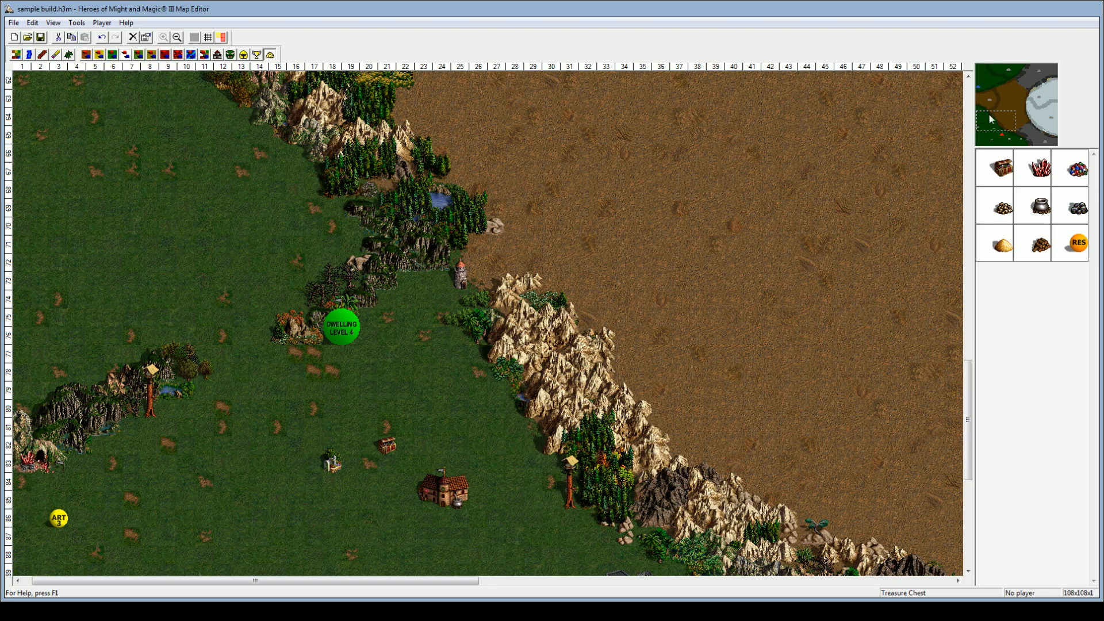
pyautogui.click(995, 137)
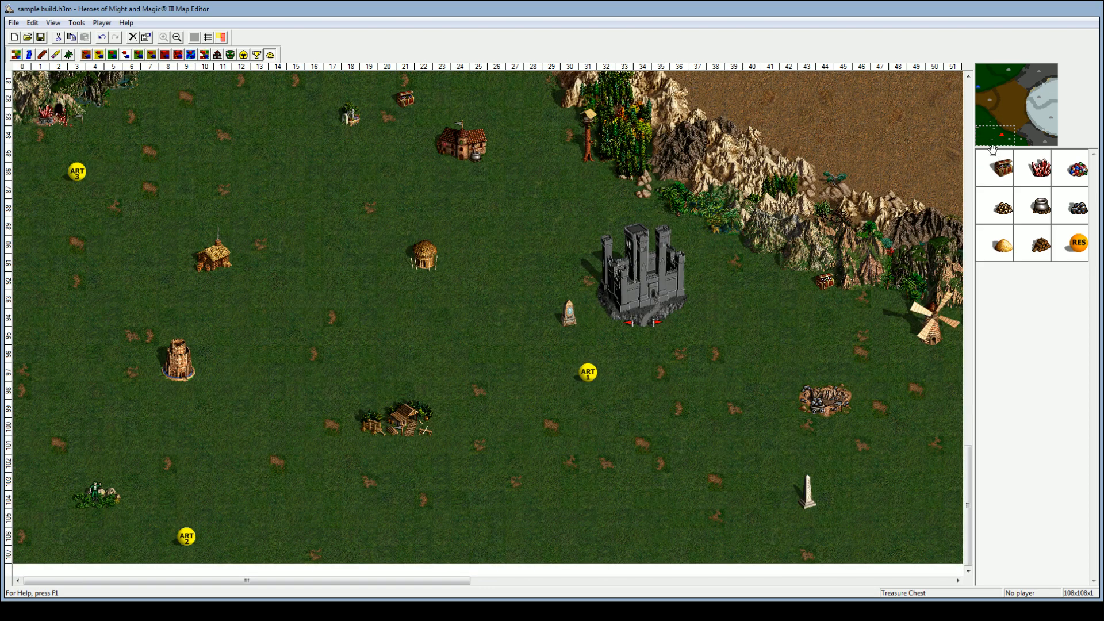